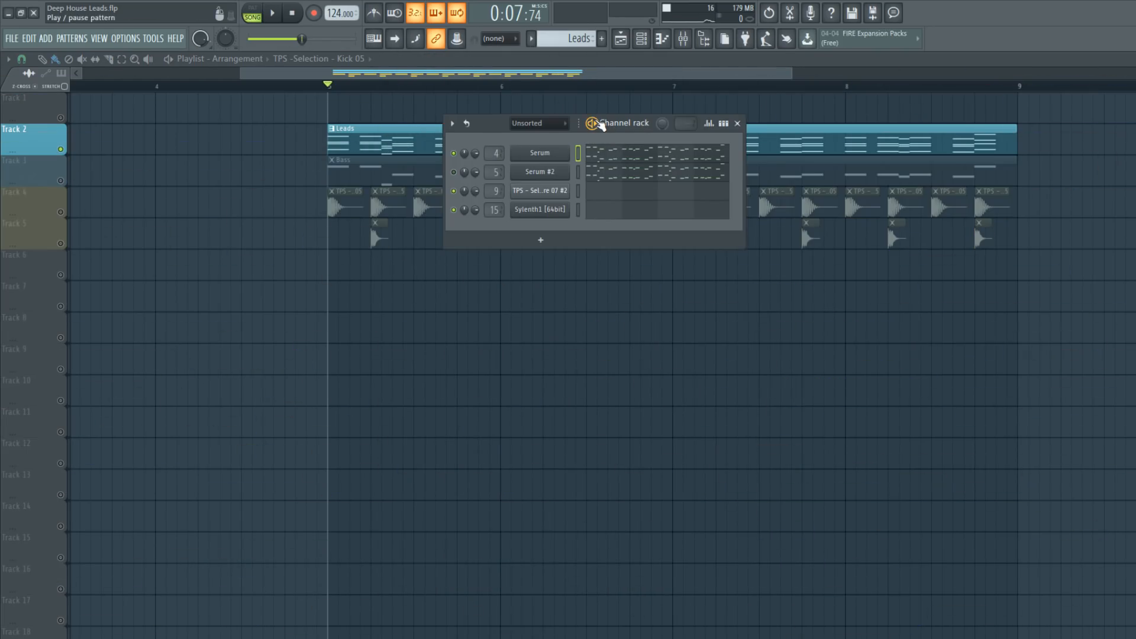
Switch to pattern playback and audition the Leads pattern with the Serum channel's pluck instrument open.
key("l")
key("space")
left_click(558, 153)
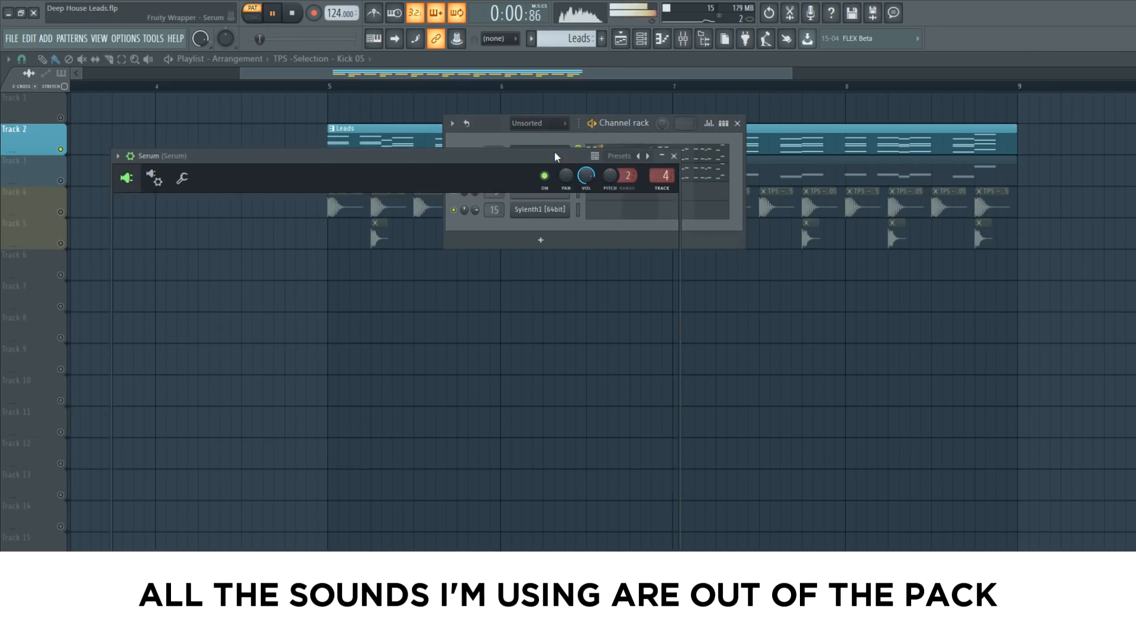
left_click_drag(527, 158, 762, 127)
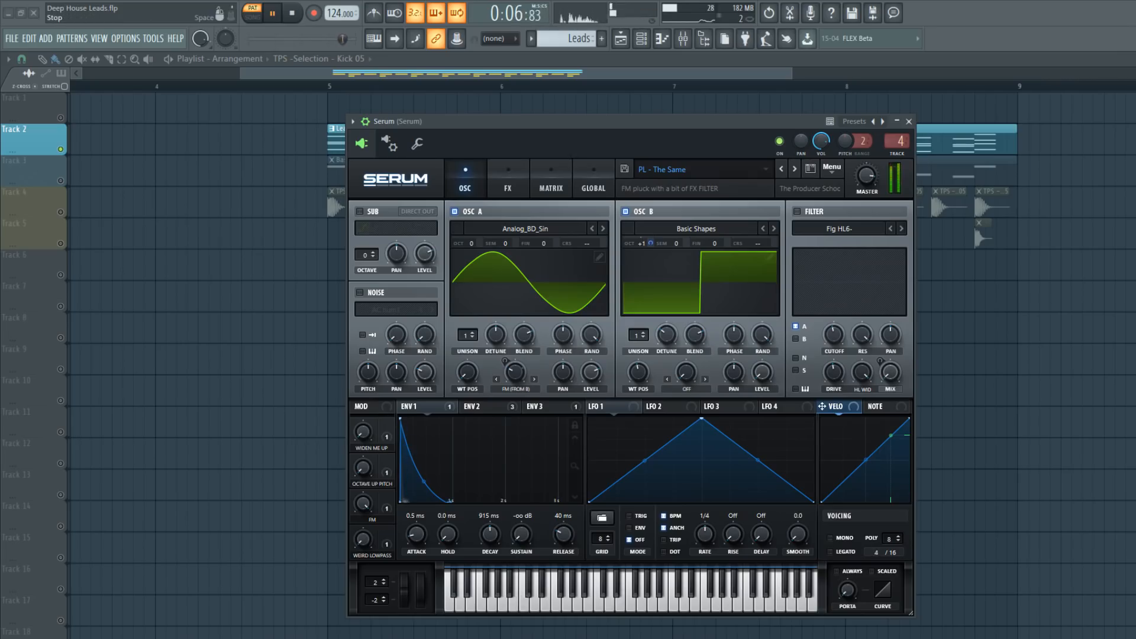
left_click(293, 13)
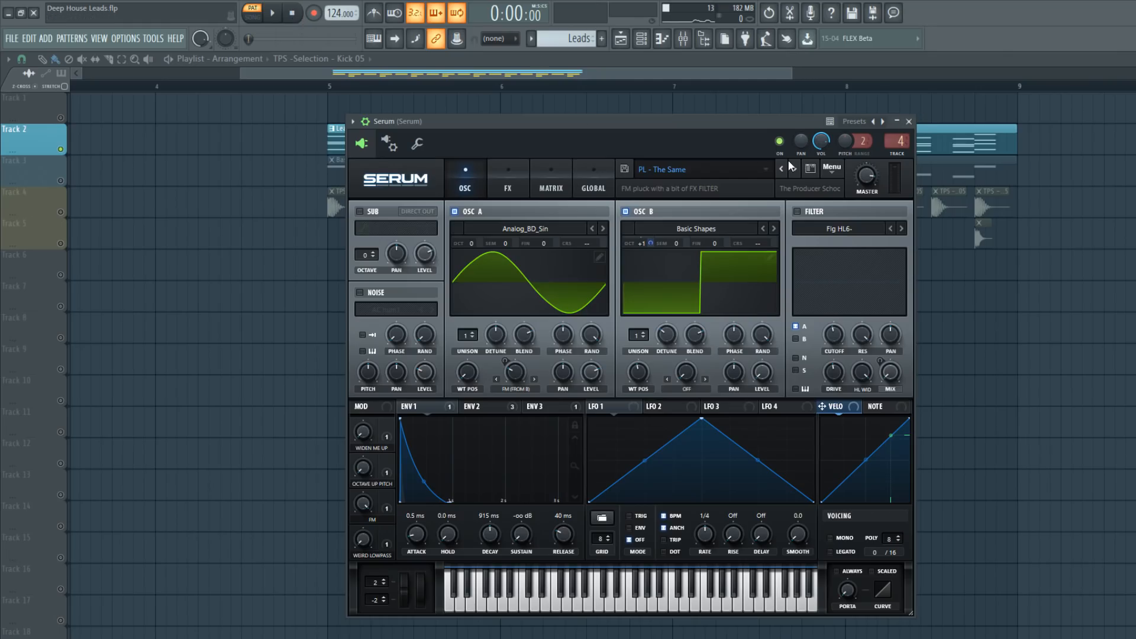
left_click(908, 122)
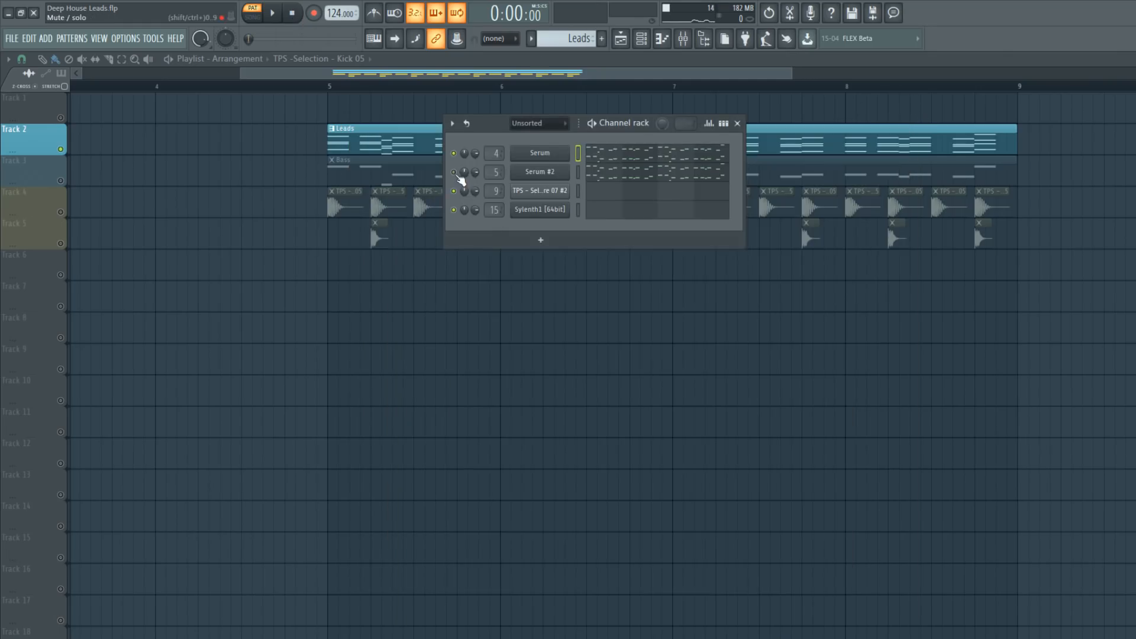
Unmute the Serum #2 marimba channel, open its instrument and audition the Leads pattern with this layer.
left_click(548, 173)
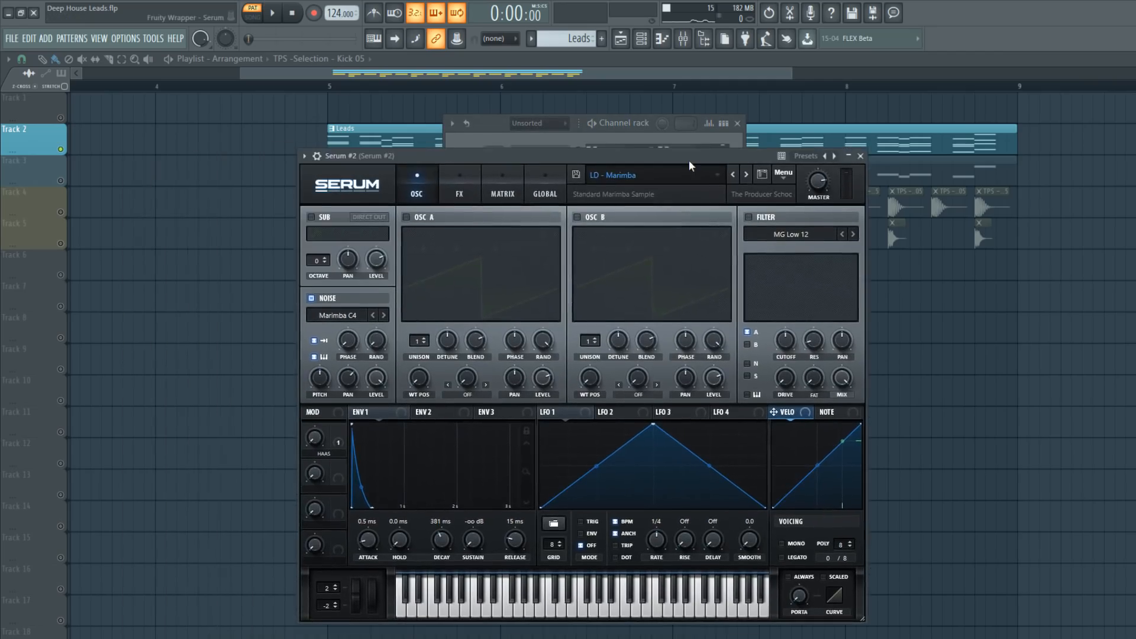
left_click(272, 12)
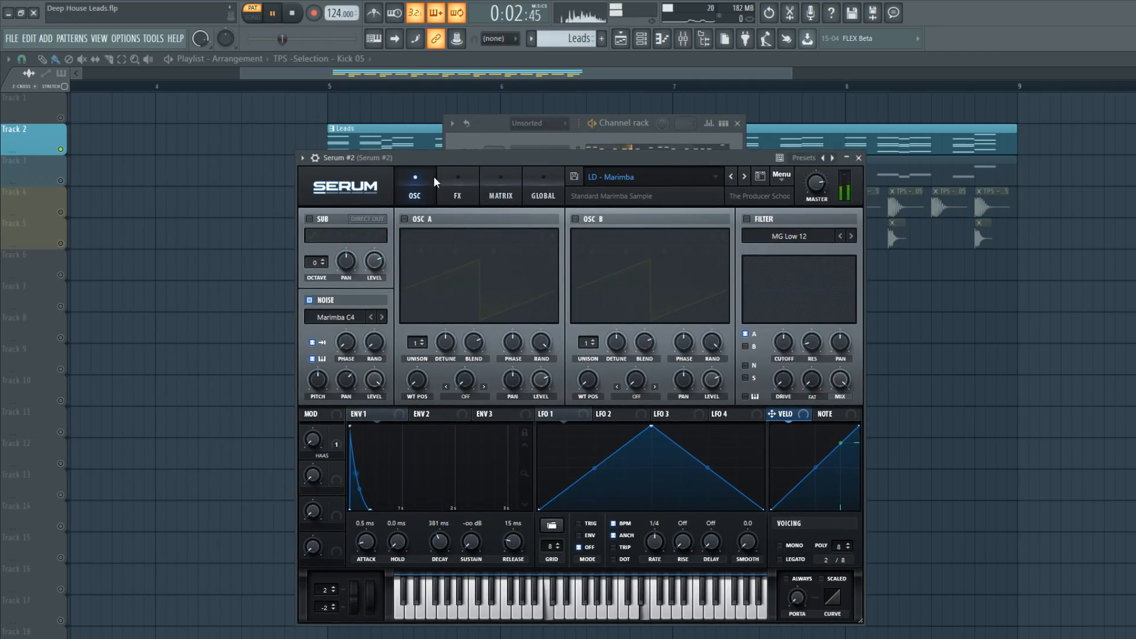
left_click(292, 12)
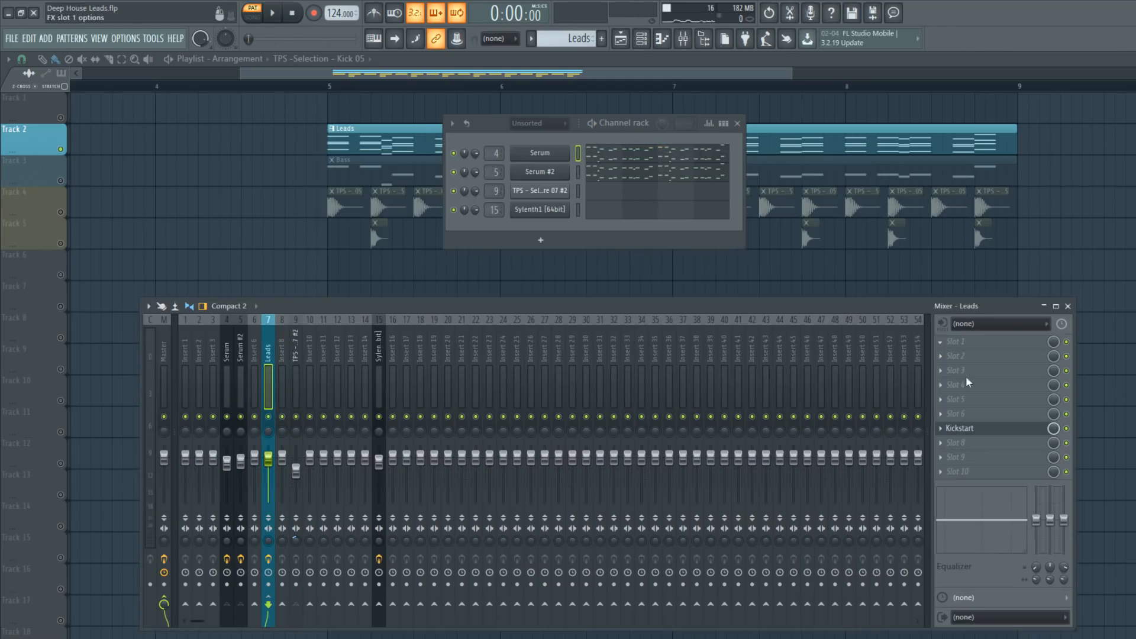
Insert Fruity Reeverb 2 in slot 1 of the Leads mixer track, adjust its decay and wet level, and set its low cut to 484 Hz.
left_click(414, 222)
left_click_drag(252, 191, 355, 219)
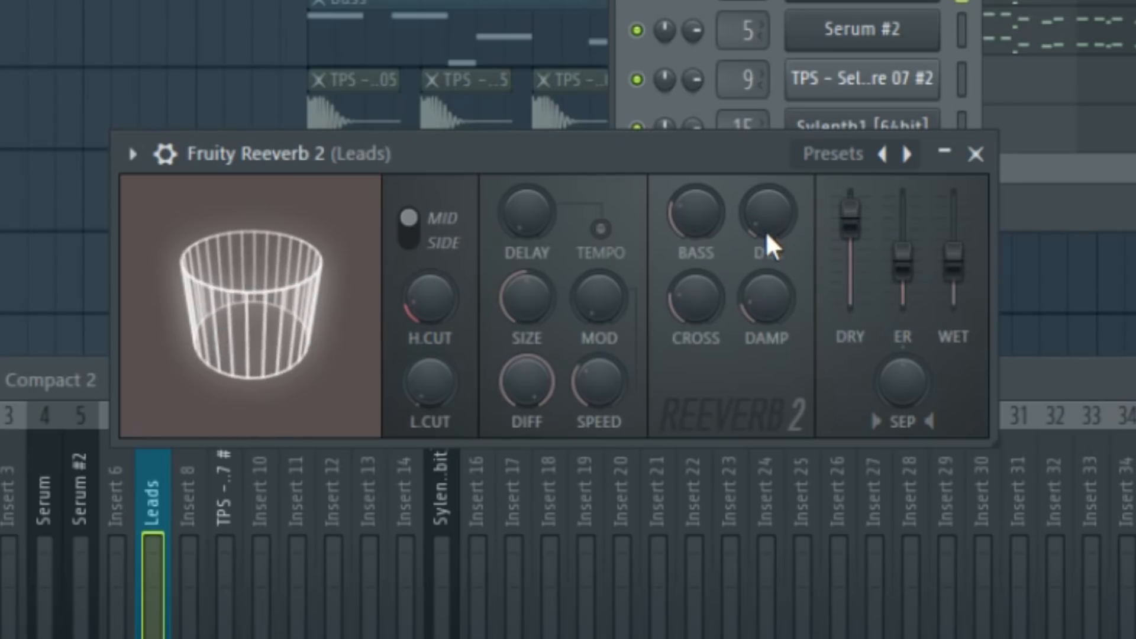
left_click_drag(765, 226, 765, 229)
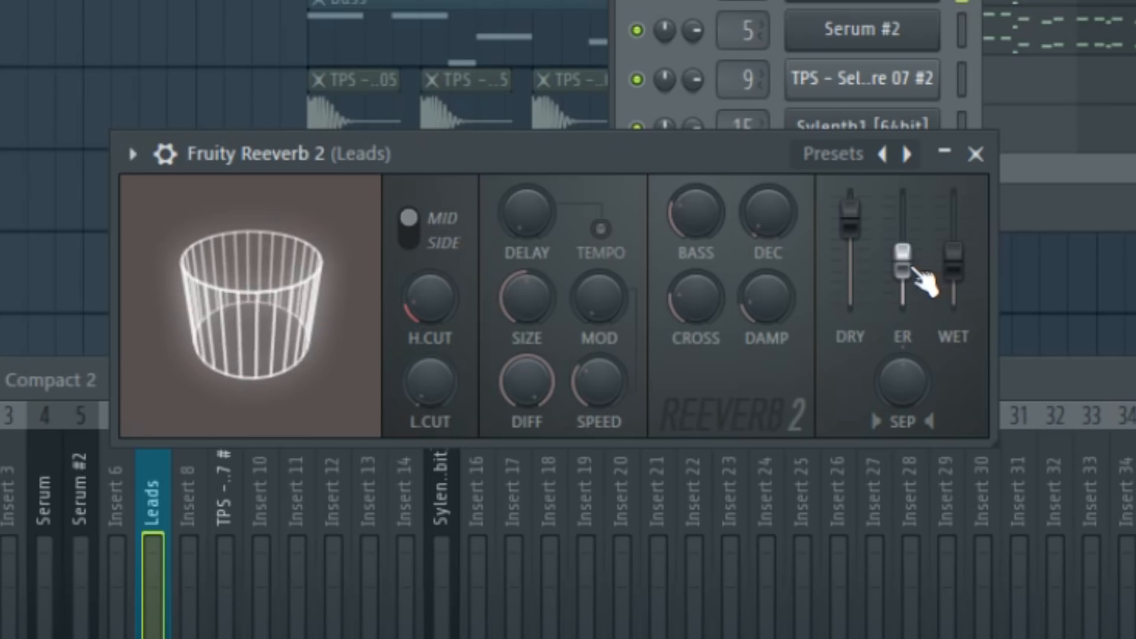
left_click_drag(955, 265, 955, 256)
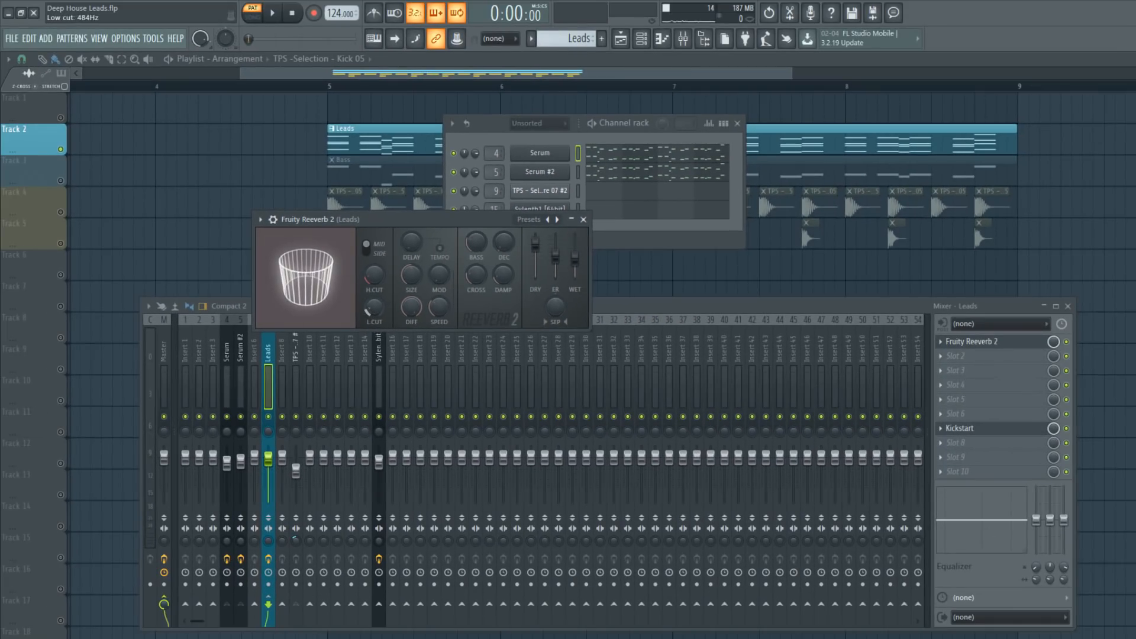
Fine-tune the first reverb while the Leads pattern plays, with a wet level of about 30% and a room size of 64.
left_click(600, 120)
key("space")
left_click_drag(577, 272, 576, 282)
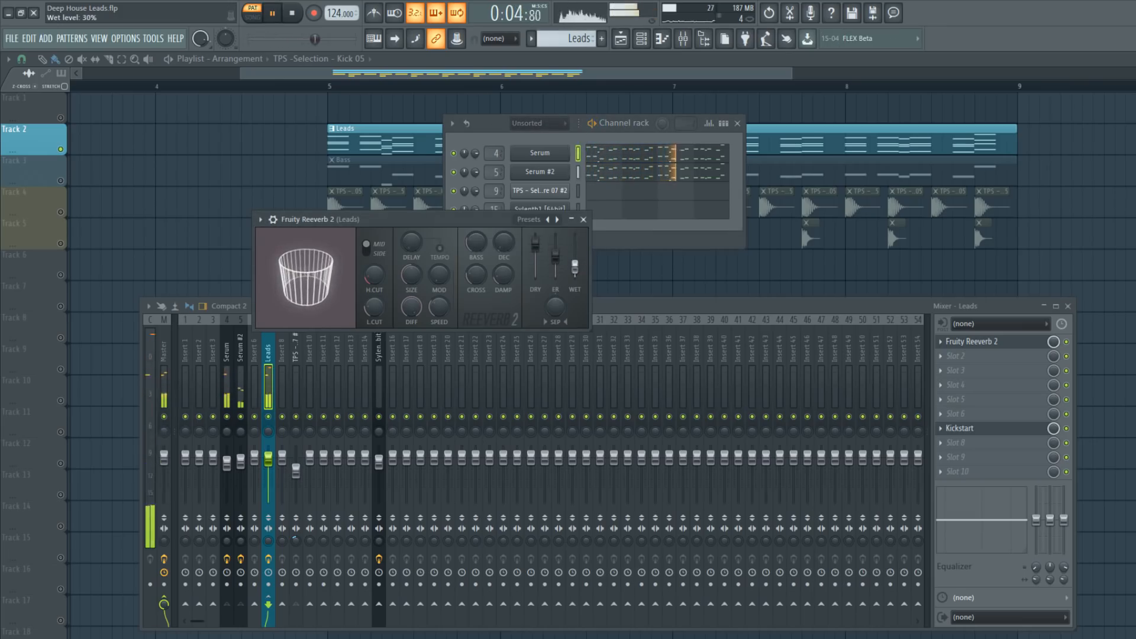
left_click_drag(411, 277, 410, 273)
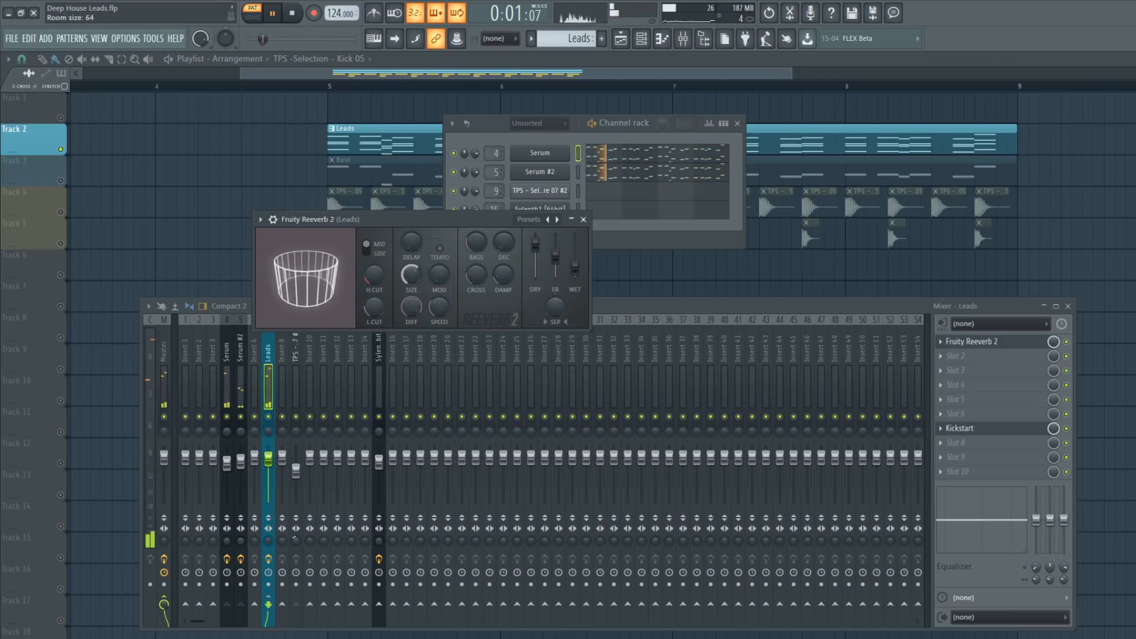
left_click_drag(574, 268, 574, 269)
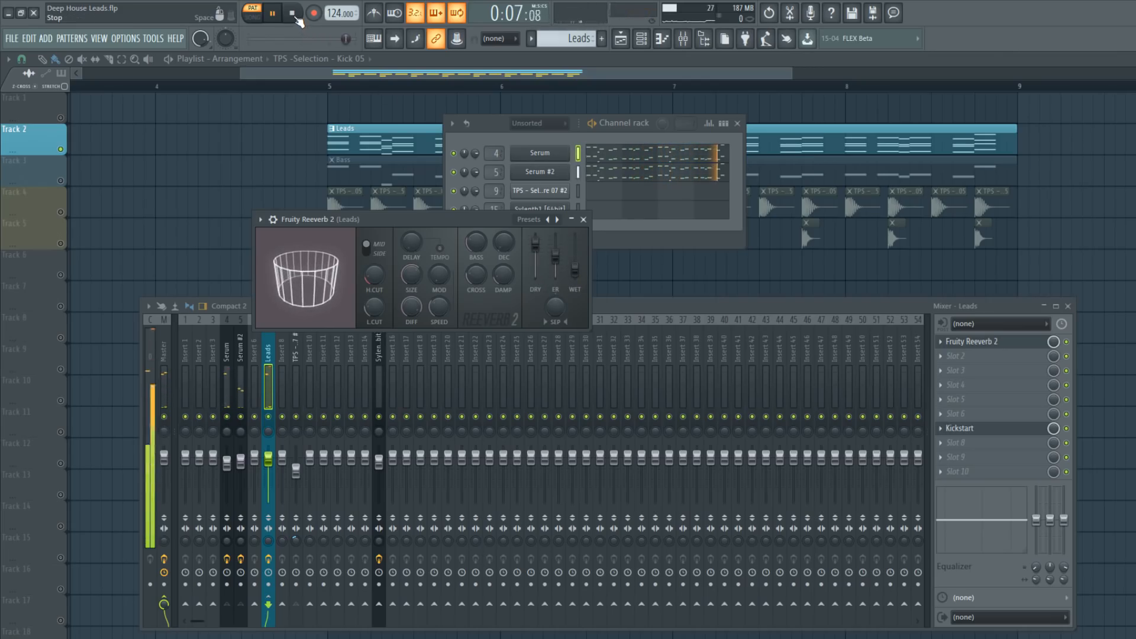
left_click(292, 13)
key("Escape")
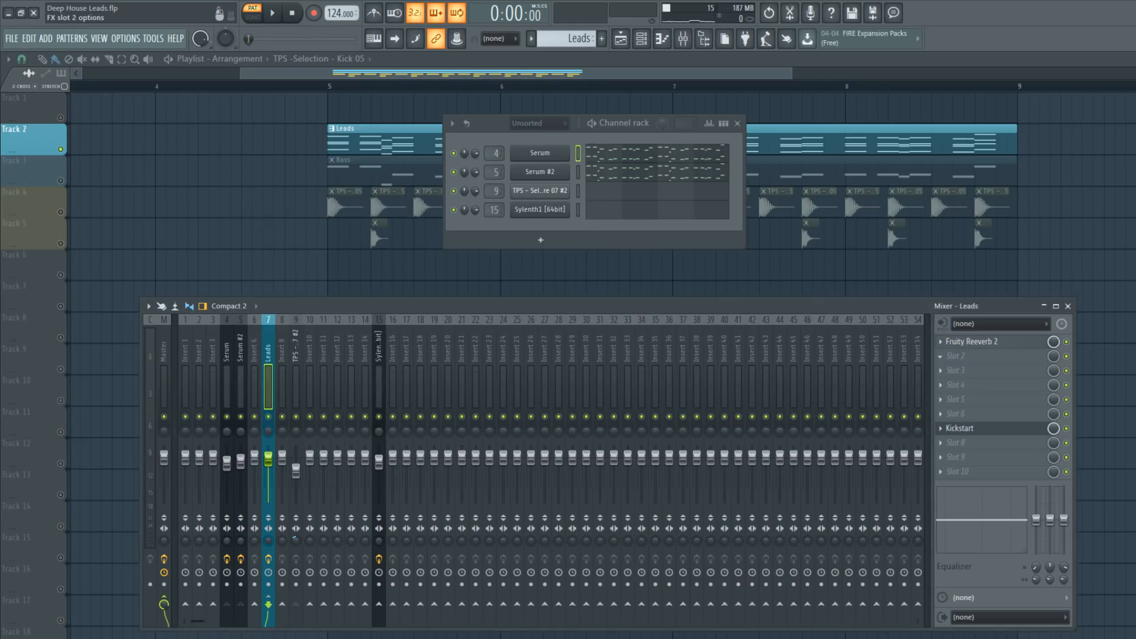
Insert a second Fruity Reeverb 2 in slot 2 of the Leads mixer track, enlarge its room size and decay, and audition it.
left_click(781, 160)
left_click_drag(92, 132, 290, 250)
left_click_drag(374, 307, 374, 302)
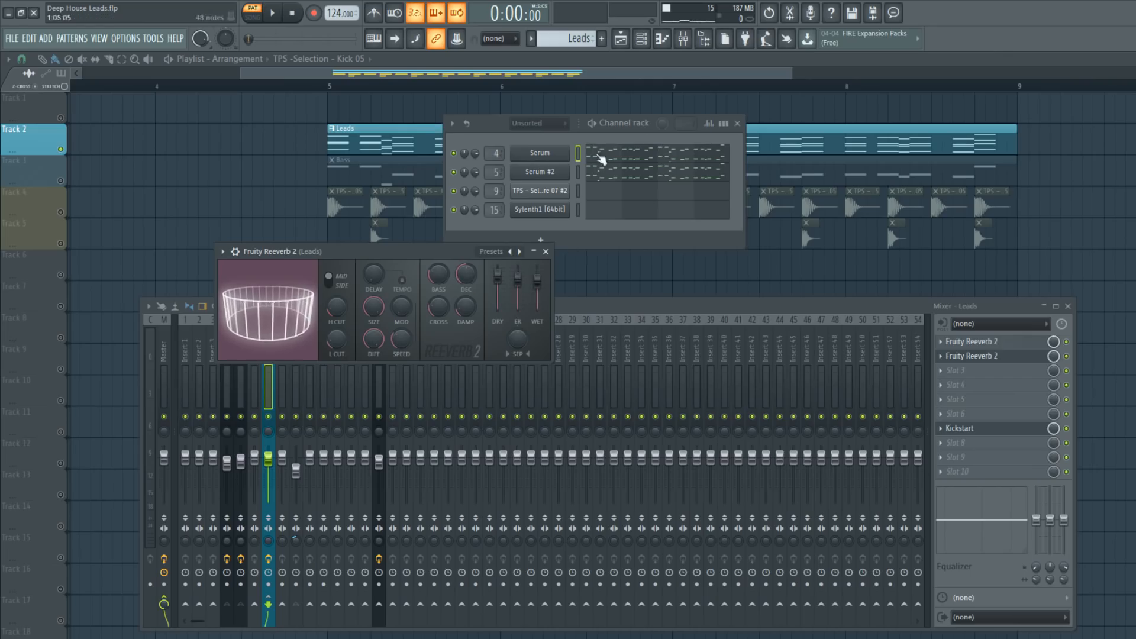
left_click(274, 14)
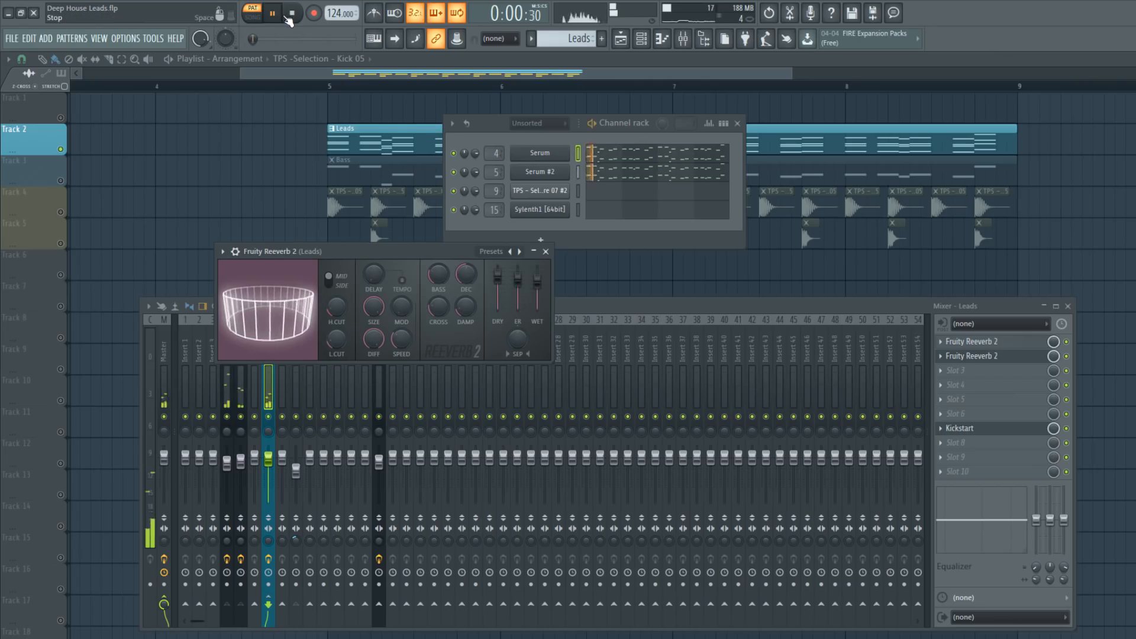
left_click(292, 14)
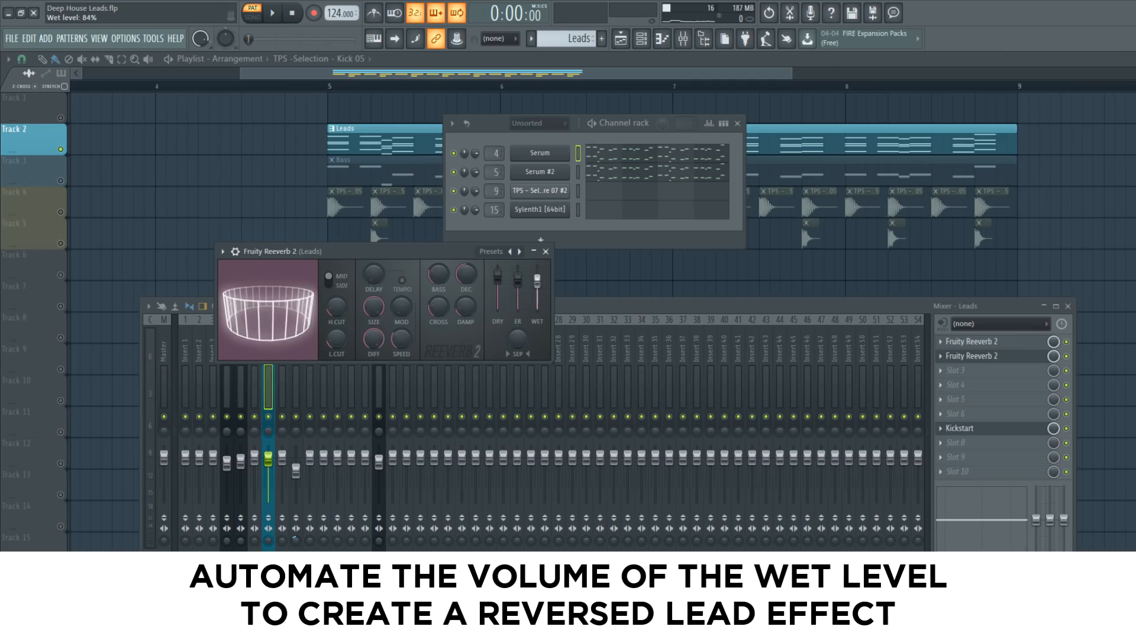
Lower the second reverb's wet level to its minimum, create an automation clip for it and unmute playlist track 1.
left_click_drag(536, 300, 538, 313)
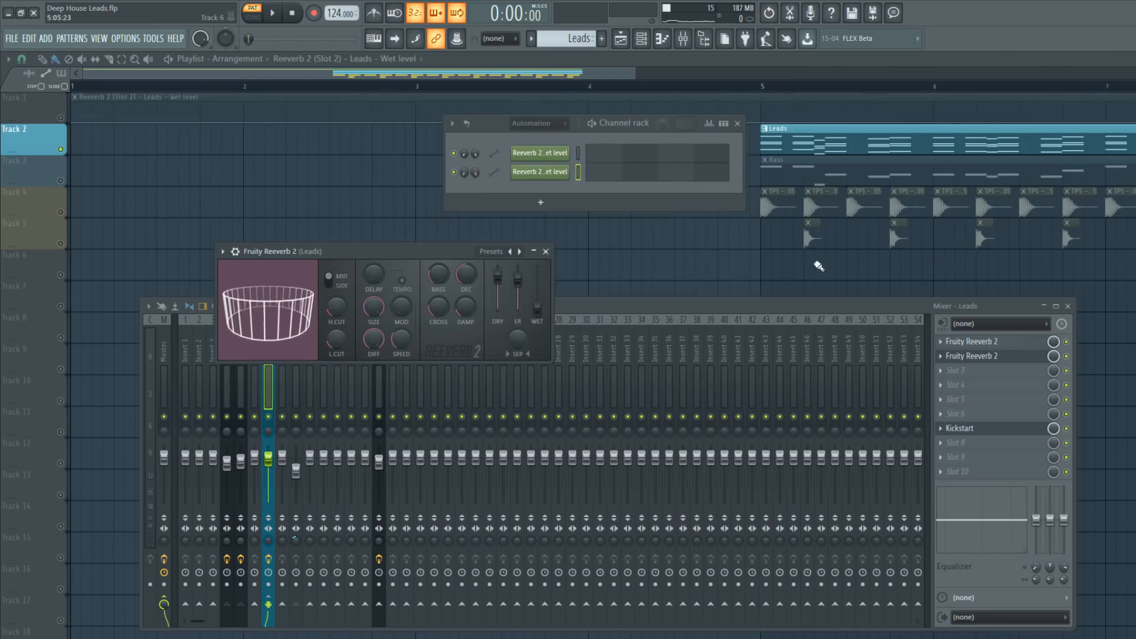
middle_click(1132, 270)
scroll(122, 135, "down", 3)
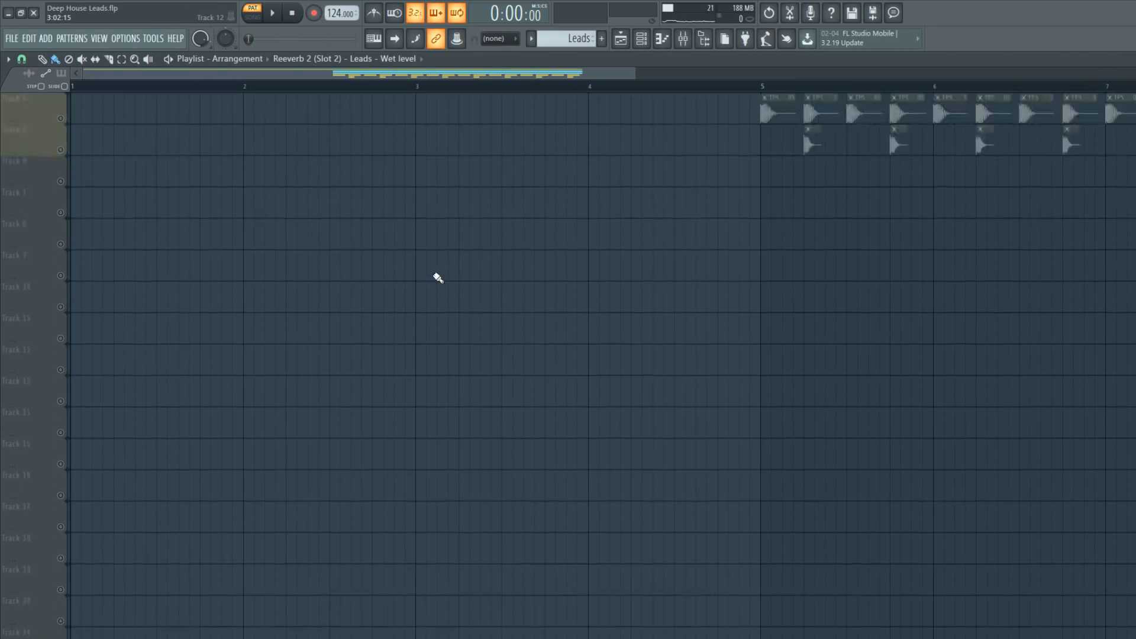
scroll(437, 276, "up", 3)
left_click(60, 118)
Move the wet level automation clip to bar 5 above the Leads clip and shorten it to about four bars.
scroll(132, 115, "down", 3)
left_click(320, 87)
left_click_drag(317, 97, 575, 98)
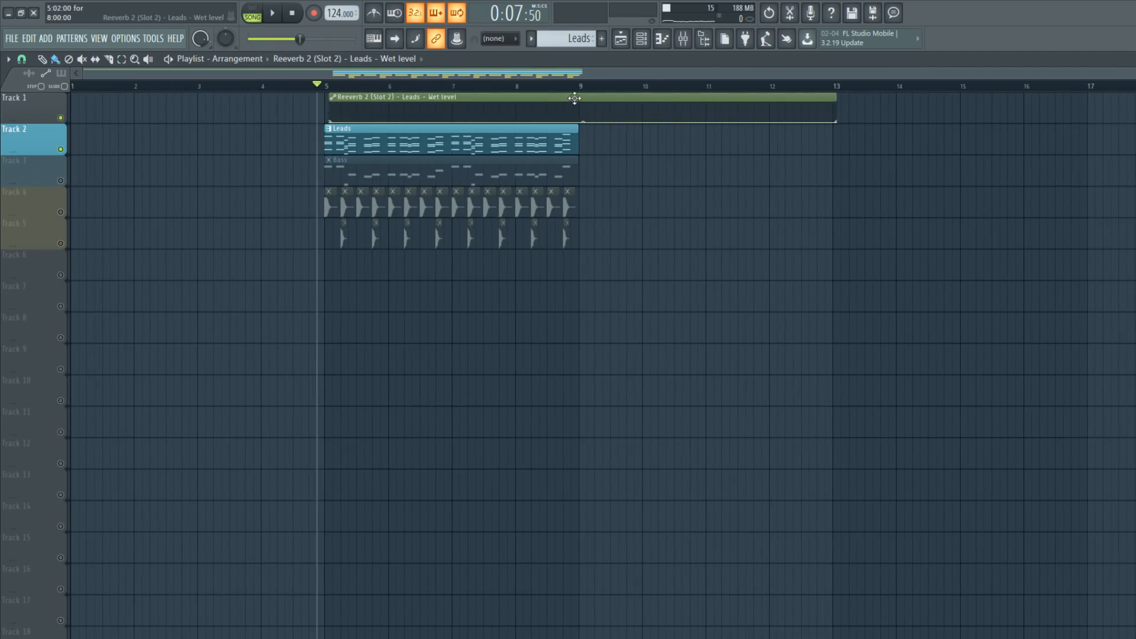
left_click_drag(834, 122, 618, 124)
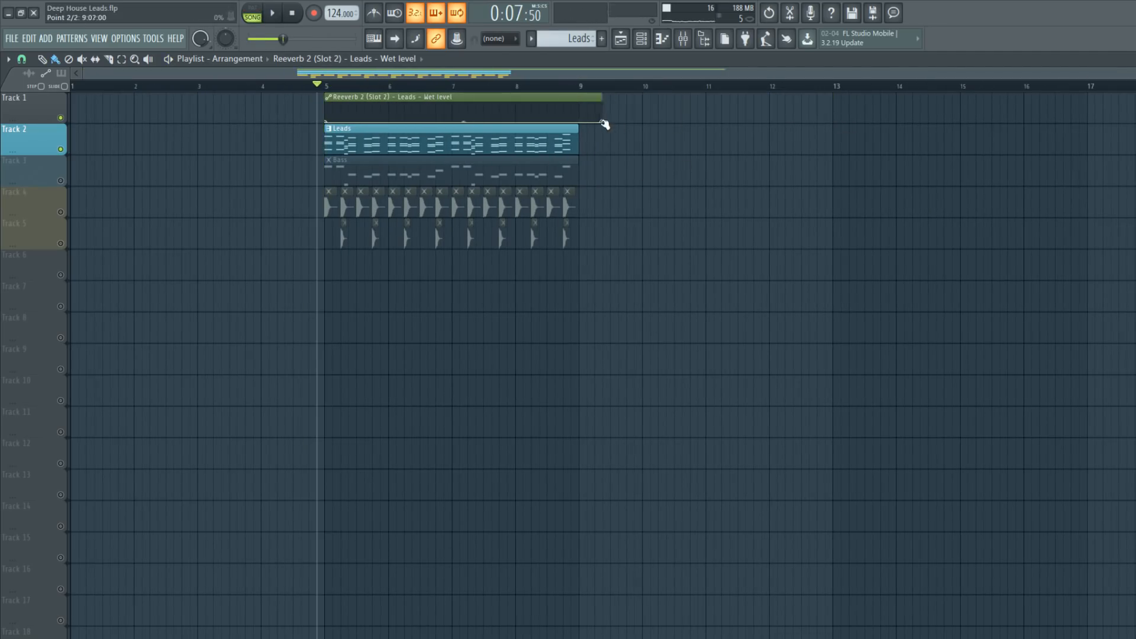
Add points to the wet level automation that rise from 5:09 to a peak at 5:11 and drop back to zero.
scroll(284, 132, "up", 5)
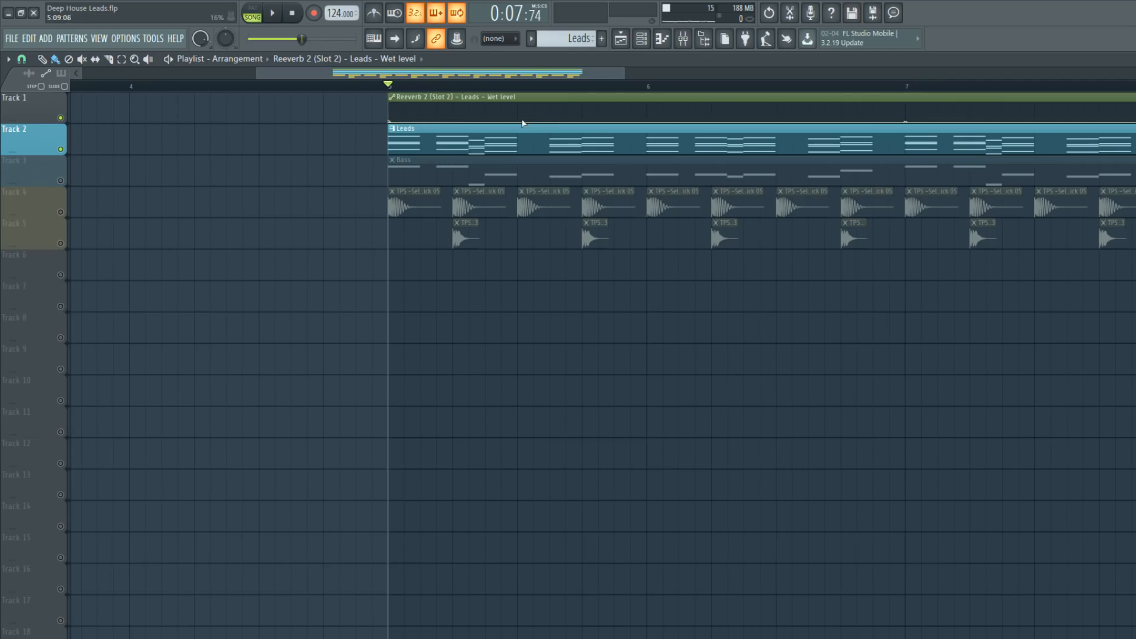
left_click_drag(532, 117, 554, 102)
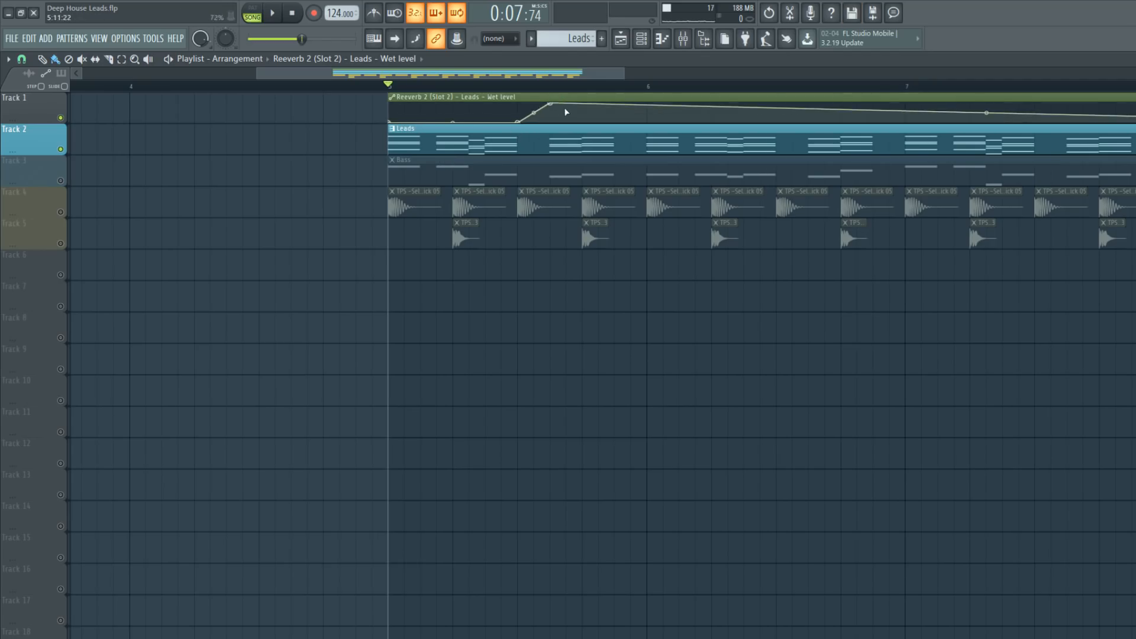
key("space")
key("space")
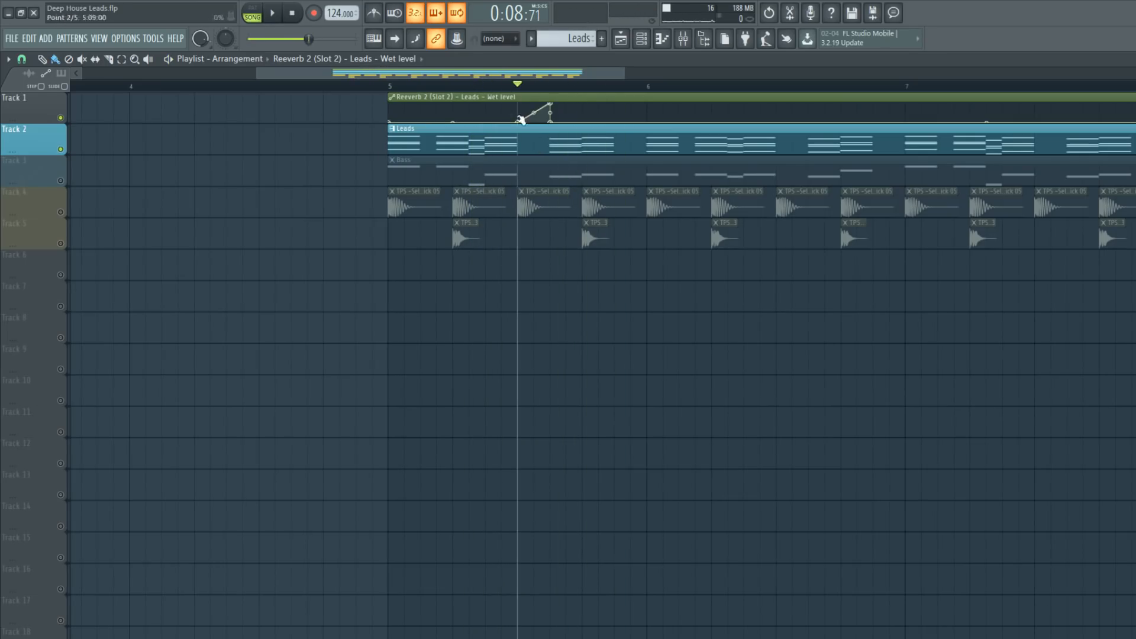
Bend the first wet level rise into an upward curve with 48% tension and audition the reversed effect.
left_click(494, 87)
key("space")
key("space")
key("space")
key("space")
left_click_drag(535, 114, 535, 119)
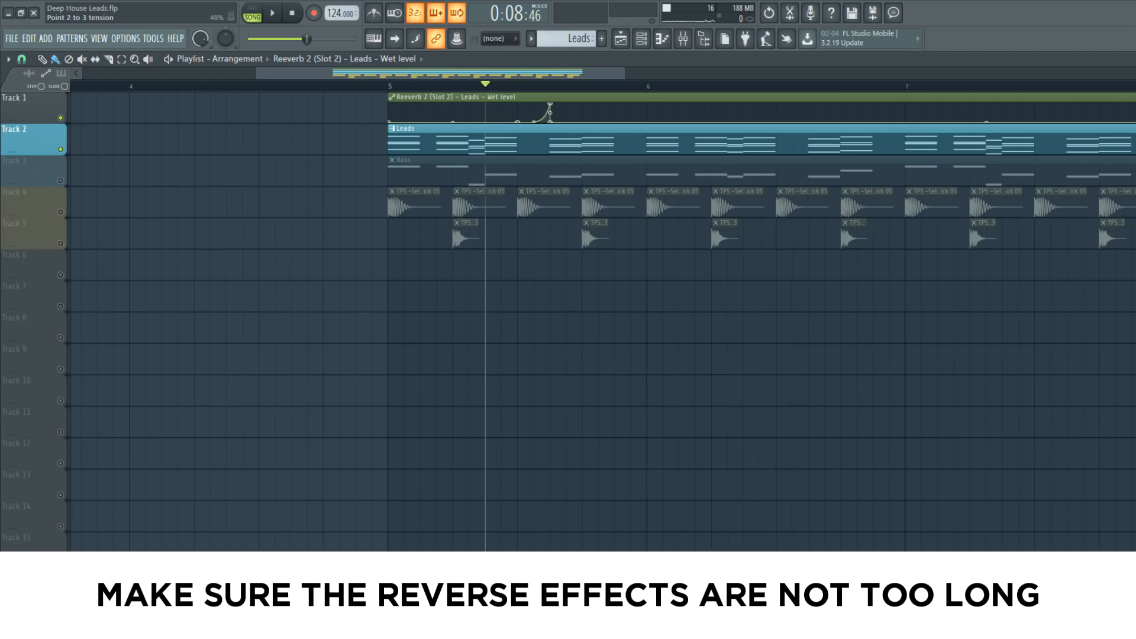
key("space")
key("space")
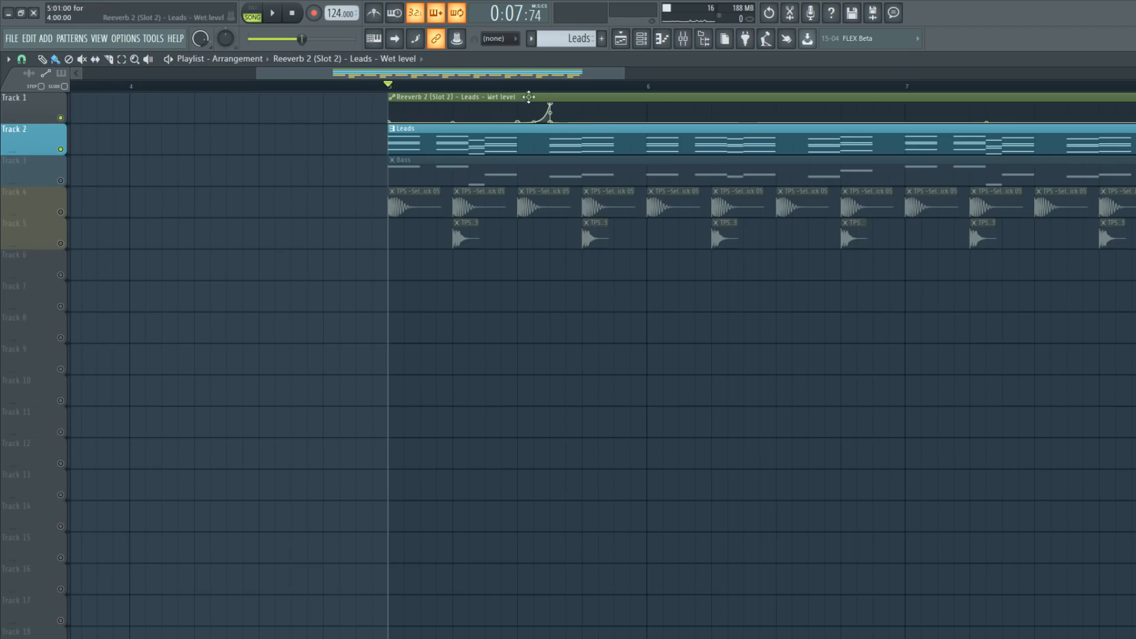
Add a second, lower wet level swell curving up from 5:15 to 6:01 and audition it.
right_click(616, 123)
left_click_drag(615, 124, 647, 112)
key("space")
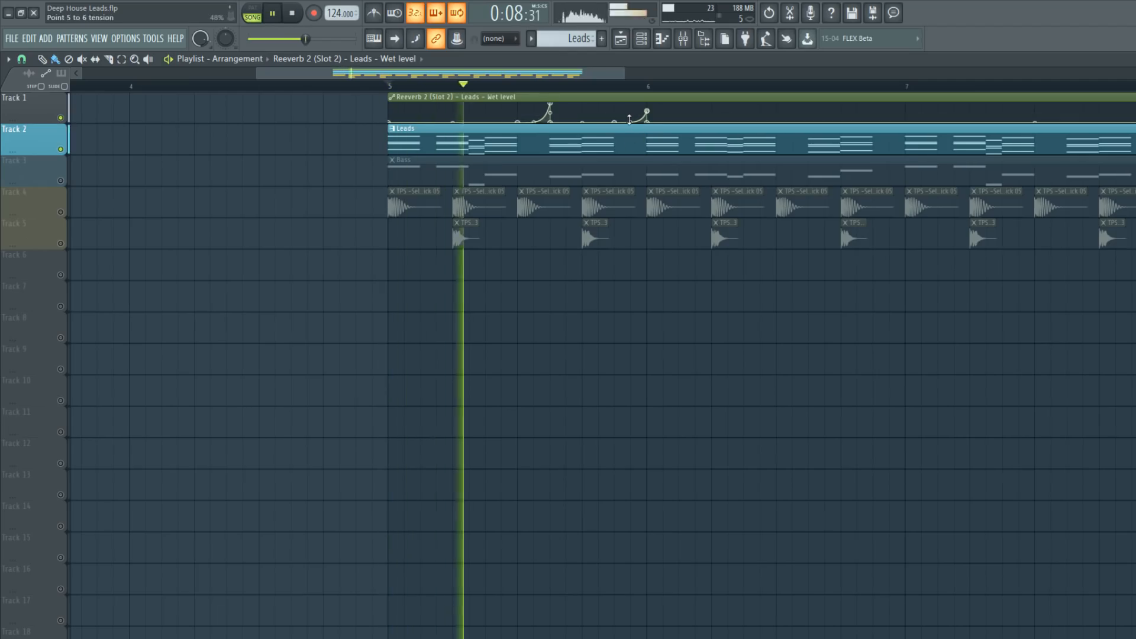
key("space")
key("space")
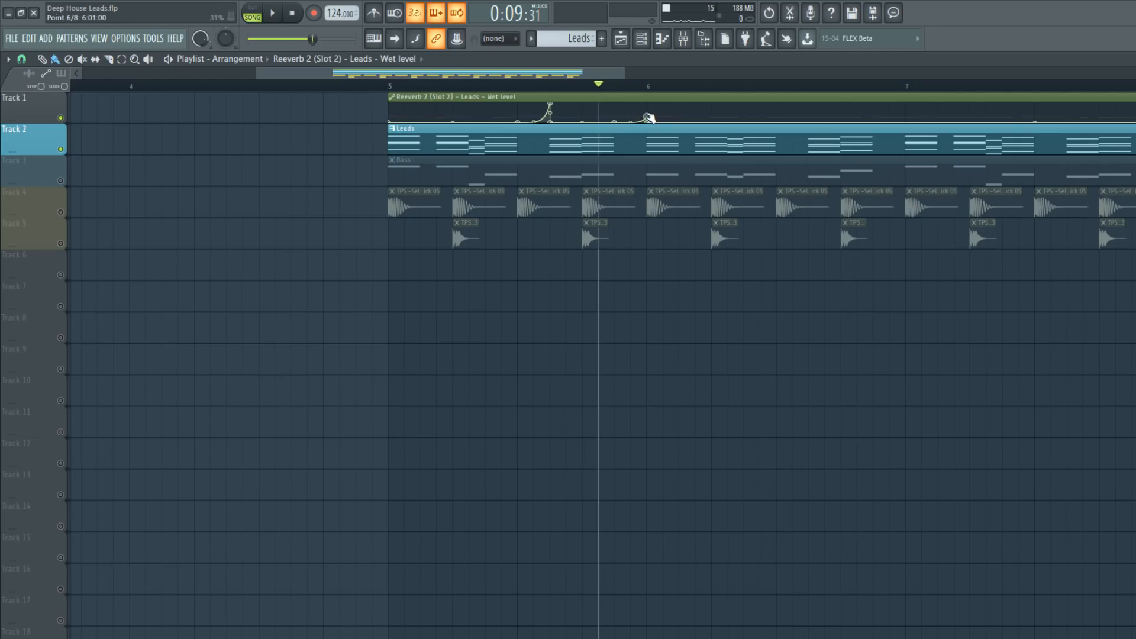
Play the section around 5:09 to check both reverb swells against the leads.
key("space")
key("space")
key("space")
left_click_drag(555, 85, 529, 87)
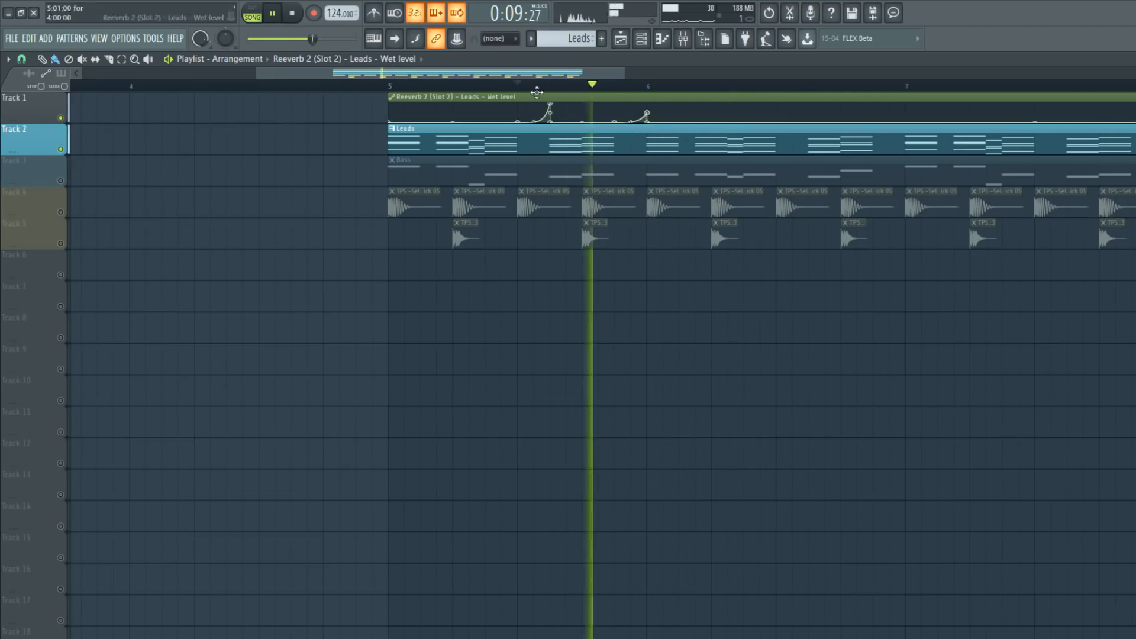
key("space")
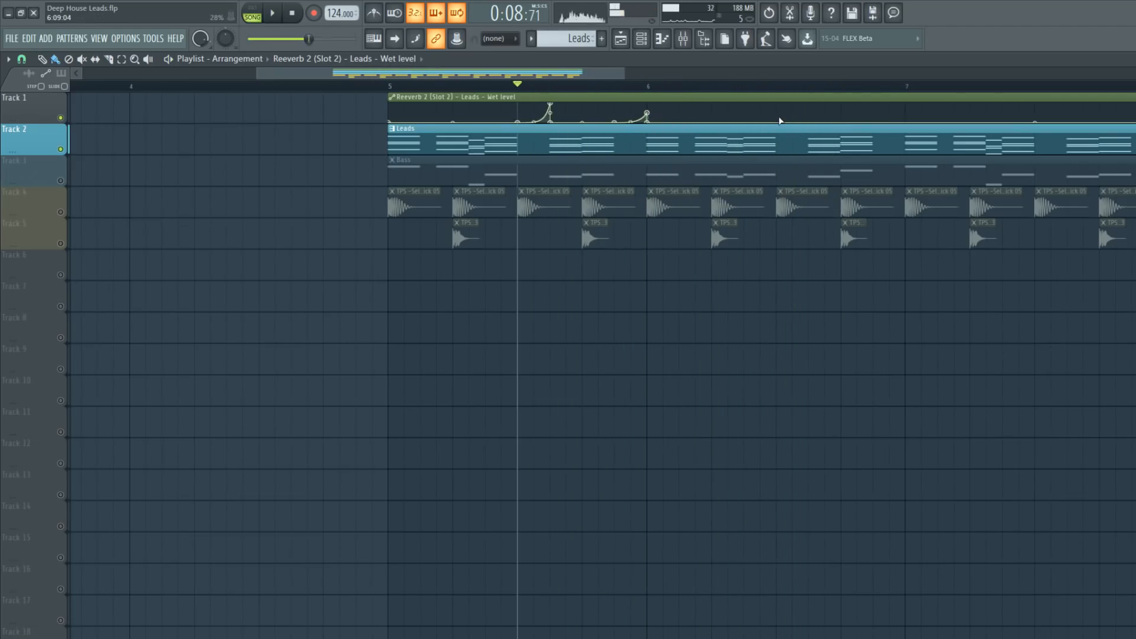
Repeat both wet level swells in the next bar, peaking at 6:11 and at bar 7, and start playback.
left_click_drag(808, 121, 808, 104)
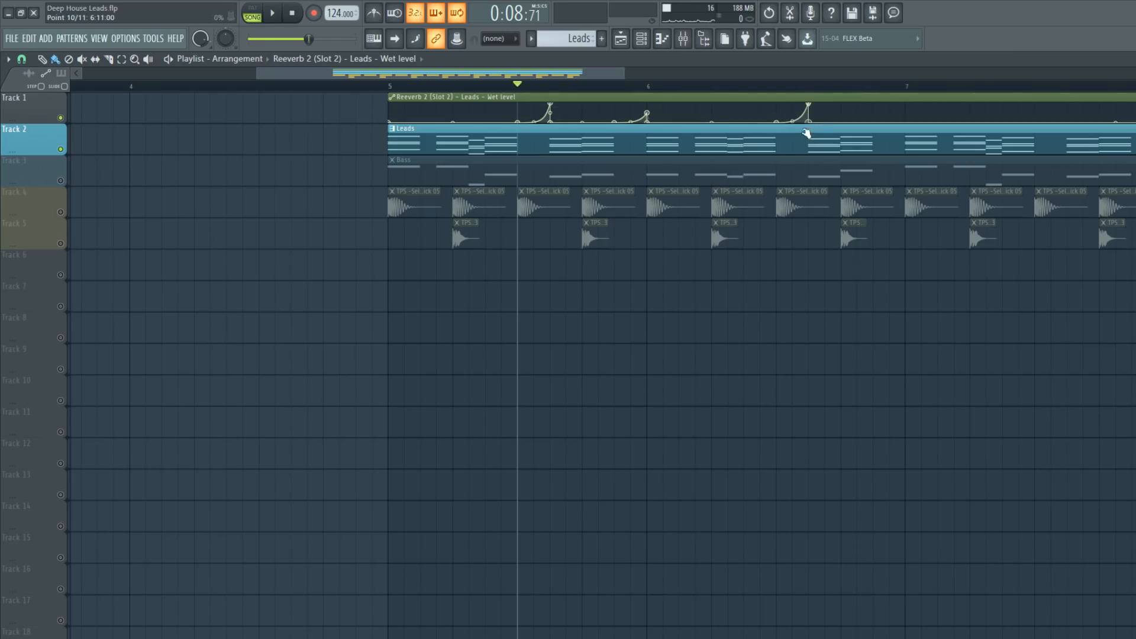
left_click(905, 112)
key("space")
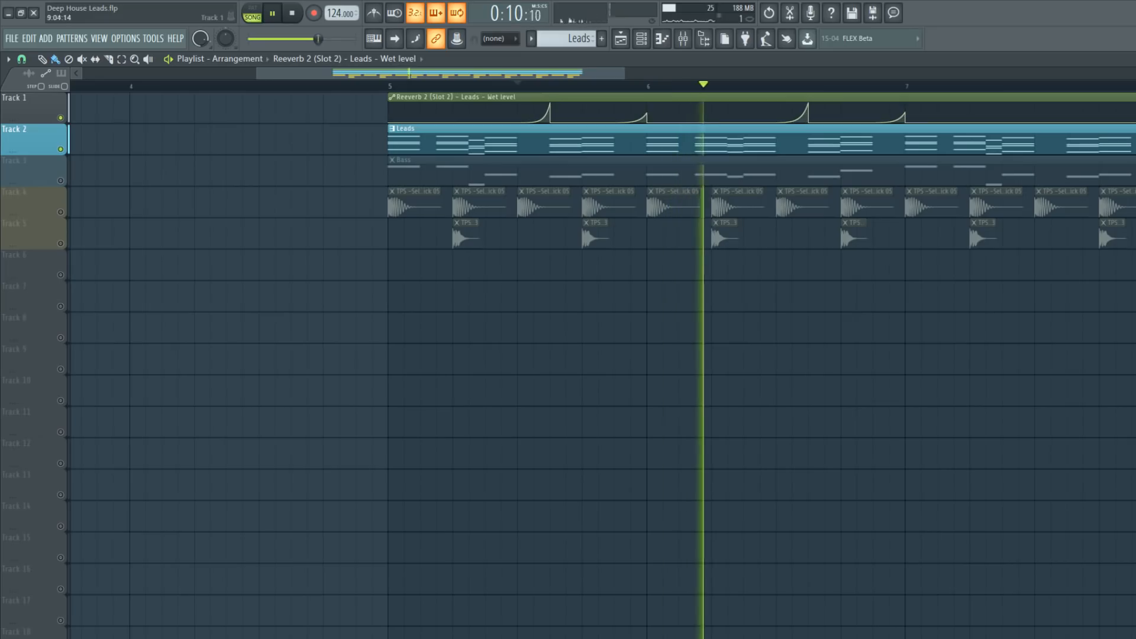
Trim the wet level automation clip to end at bar 7 and place a copy of it starting there.
left_click_drag(1135, 99, 901, 106)
key("space")
key("space")
left_click(911, 107)
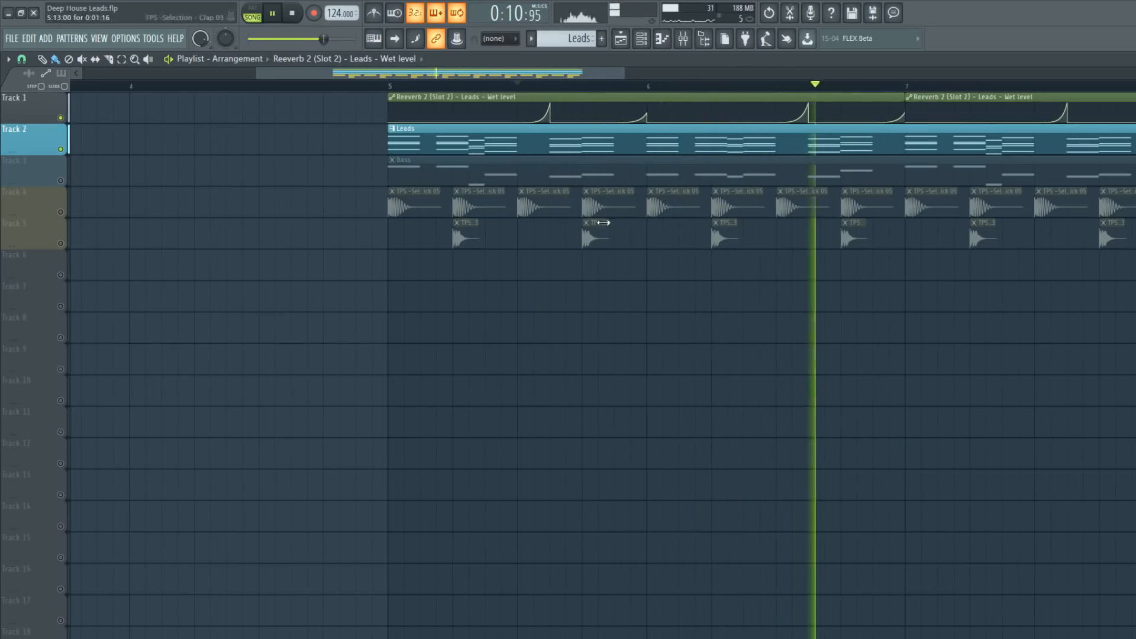
left_click(292, 13)
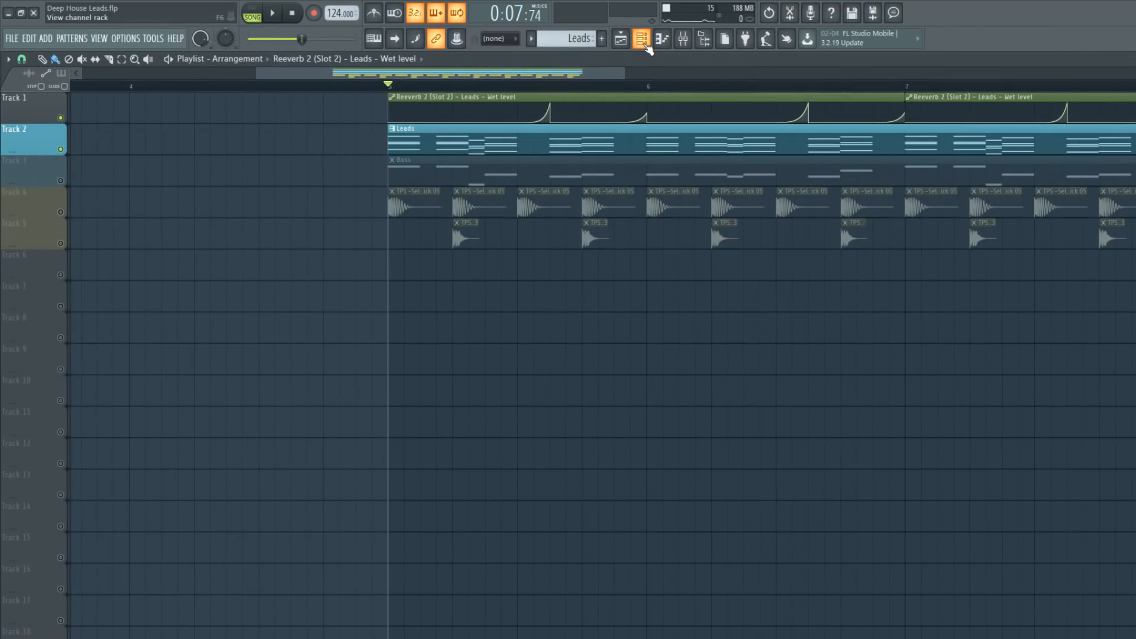
Examine the sampler settings of the TPS - Selection - Snare 07 #2 channel.
left_click(644, 42)
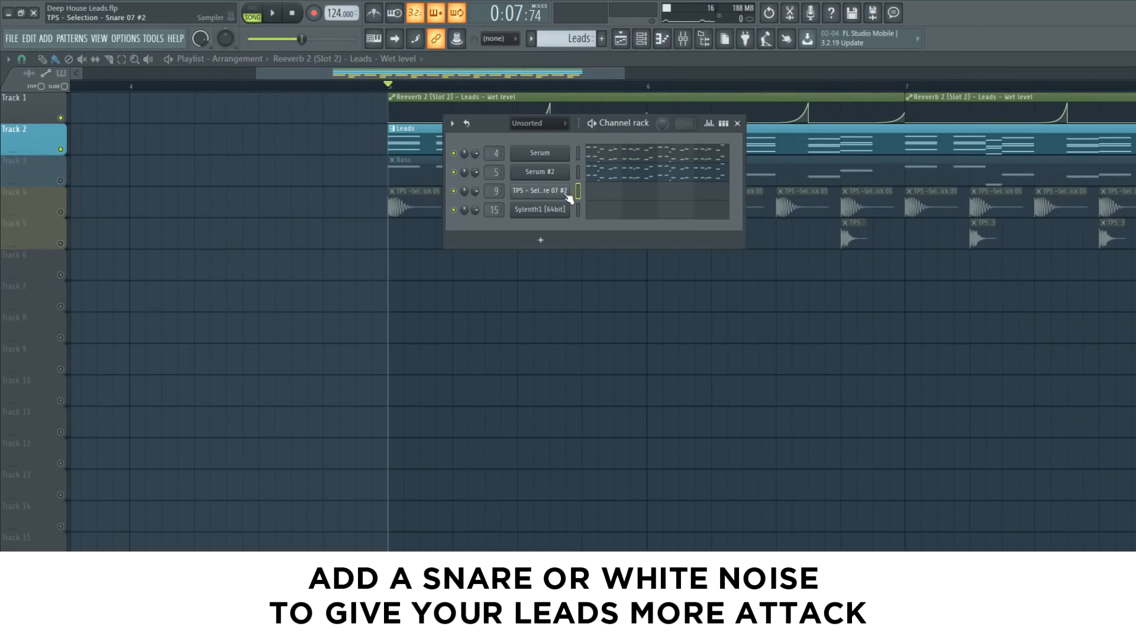
left_click(567, 195)
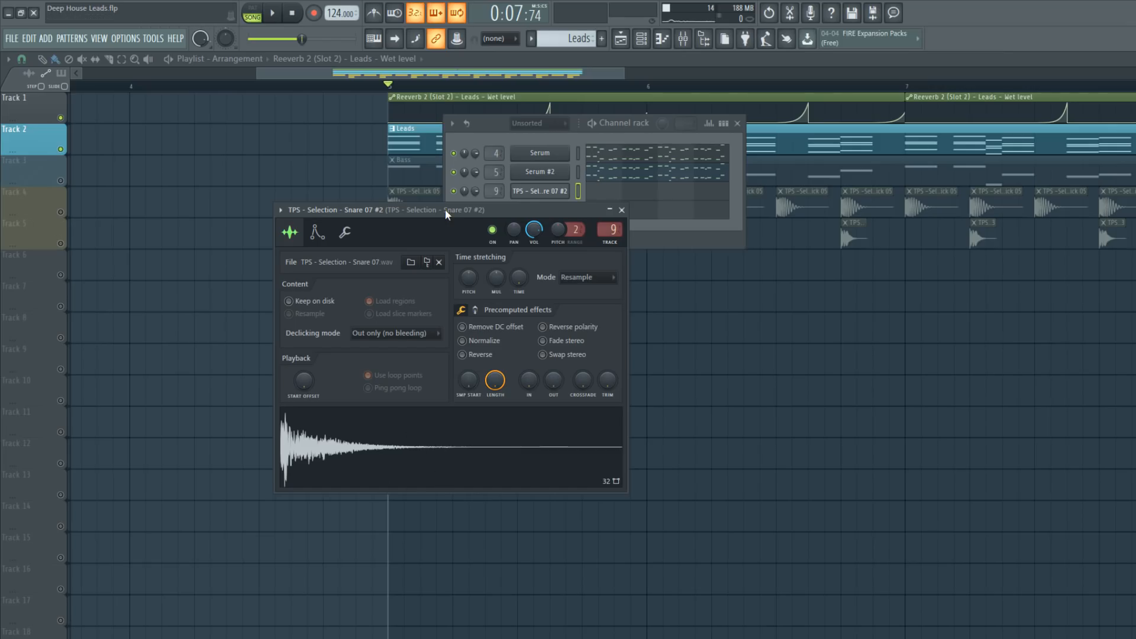
left_click(622, 210)
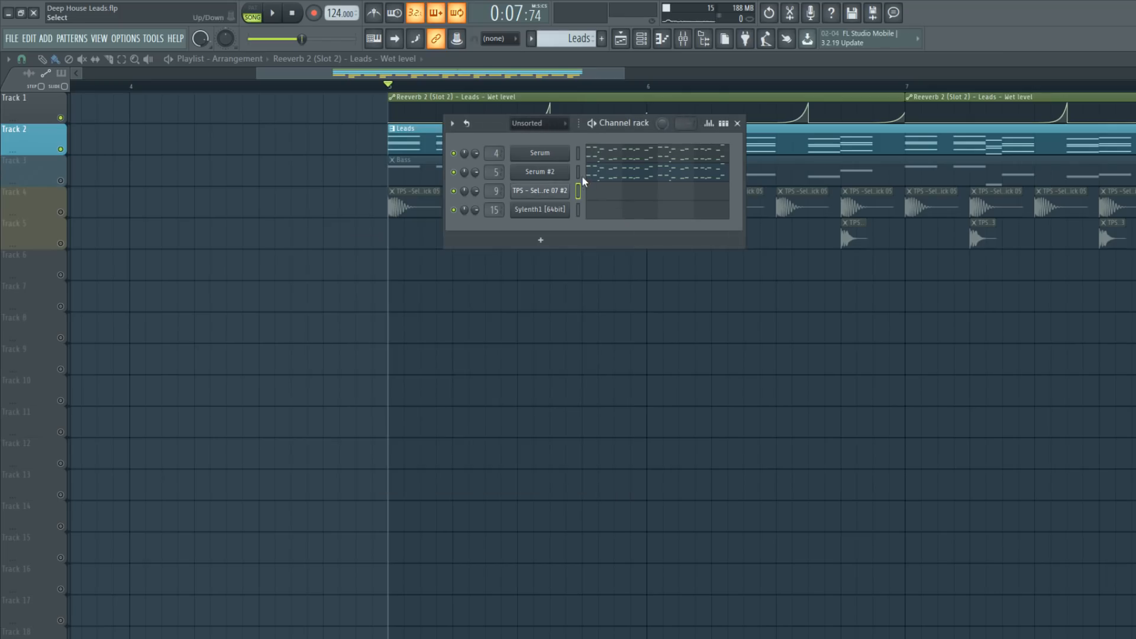
Paste the lead notes into the soloed snare channel and open them in the piano roll.
left_click(579, 191)
key("ctrl+v")
right_click(453, 191)
left_click(622, 203)
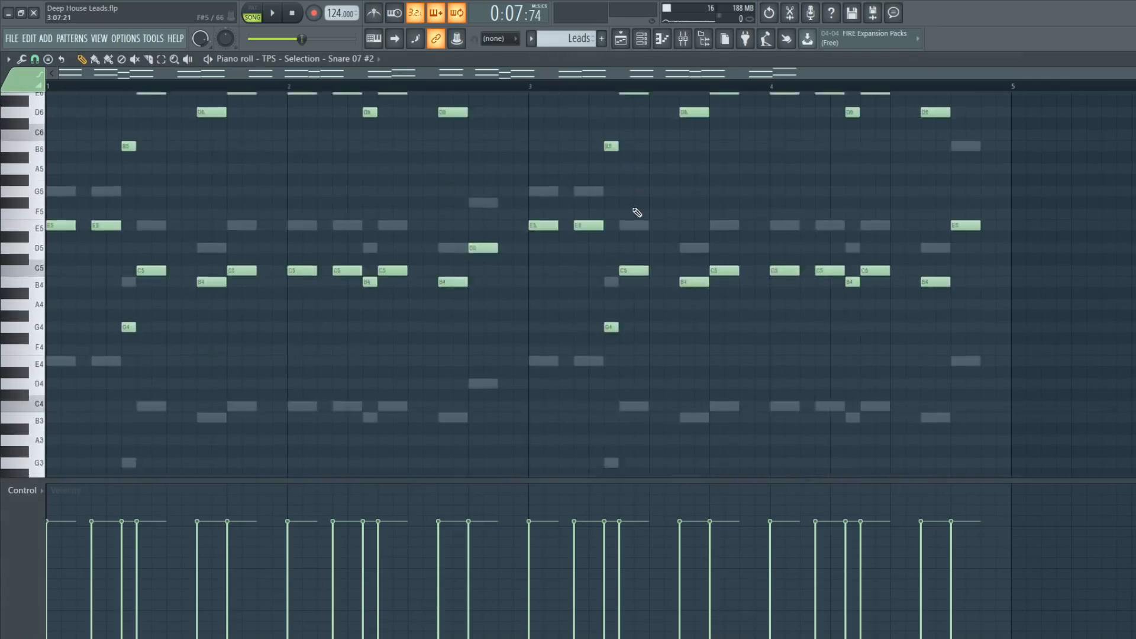
Delete the lower layer of the snare channel's notes, keeping only the top melody line, and audition it.
left_click_drag(1089, 340, 47, 102)
scroll(280, 272, "up", 2)
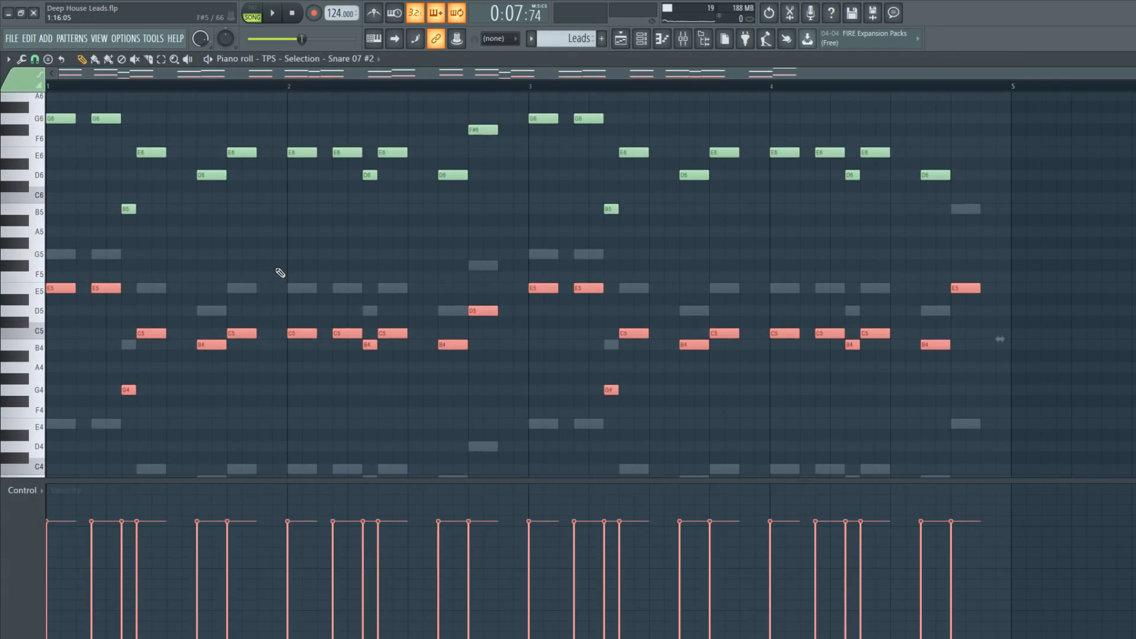
key("Delete")
scroll(269, 278, "up", 4)
key("space")
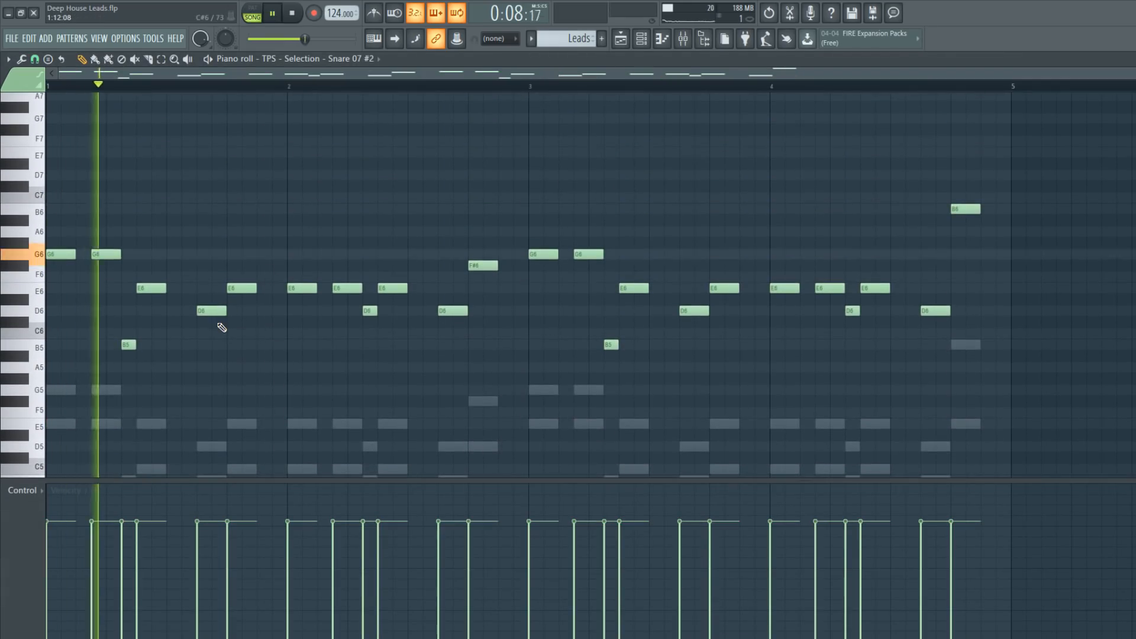
scroll(213, 361, "down", 4)
key("space")
Bring the snare notes in bars 1 and 2 onto the single pitch E5, following the melody's rhythm.
left_click_drag(57, 187, 55, 274)
scroll(63, 281, "down", 3)
scroll(64, 281, "up", 2)
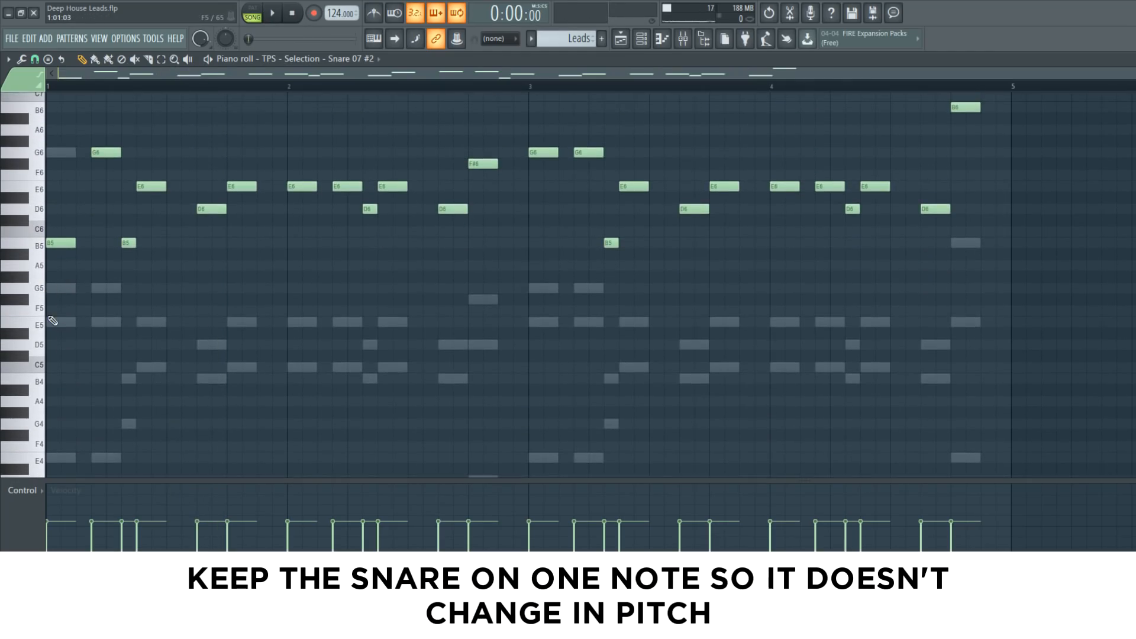
left_click_drag(60, 328, 59, 323)
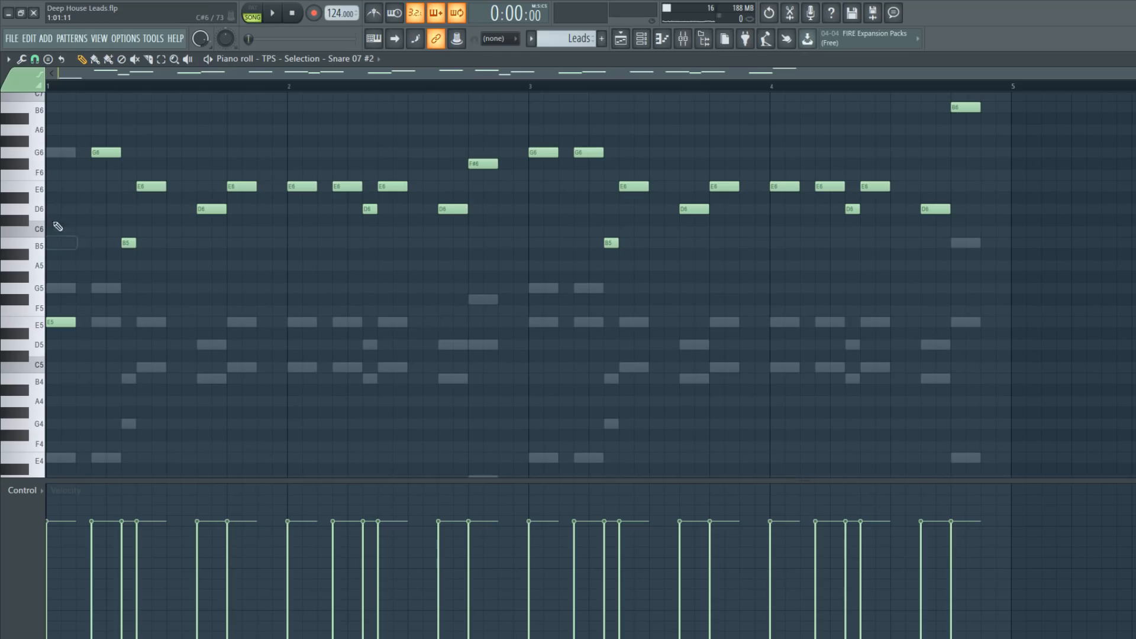
left_click(95, 323)
left_click(142, 323)
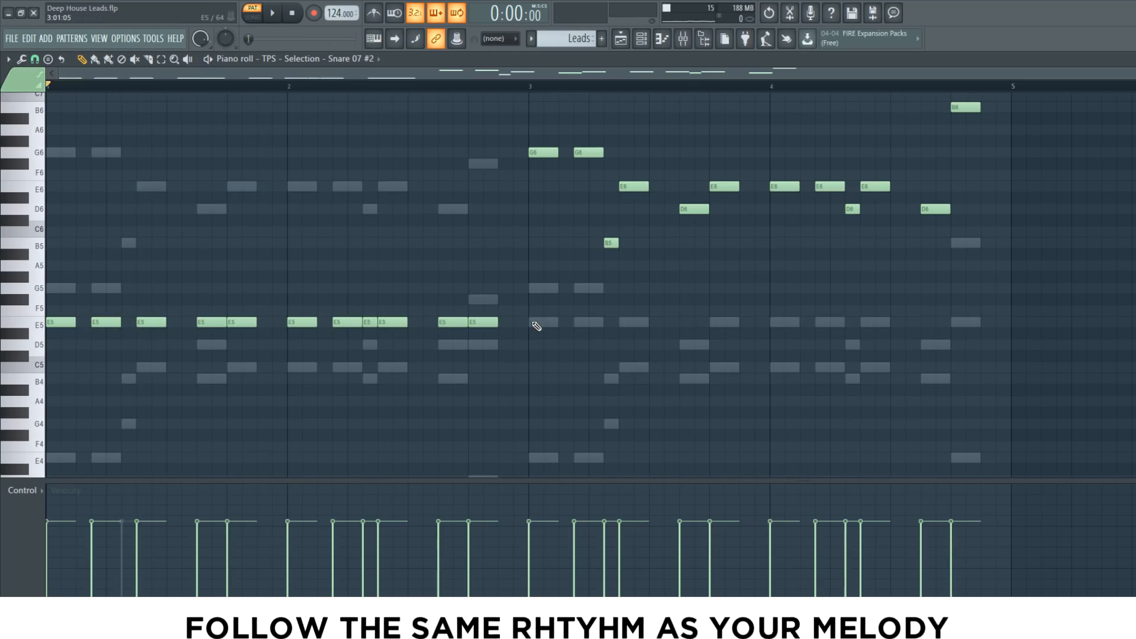
Place the first three snare notes of bar 3 on E5, clear the higher originals and start playback.
left_click(536, 326)
right_click(543, 153)
right_click(589, 152)
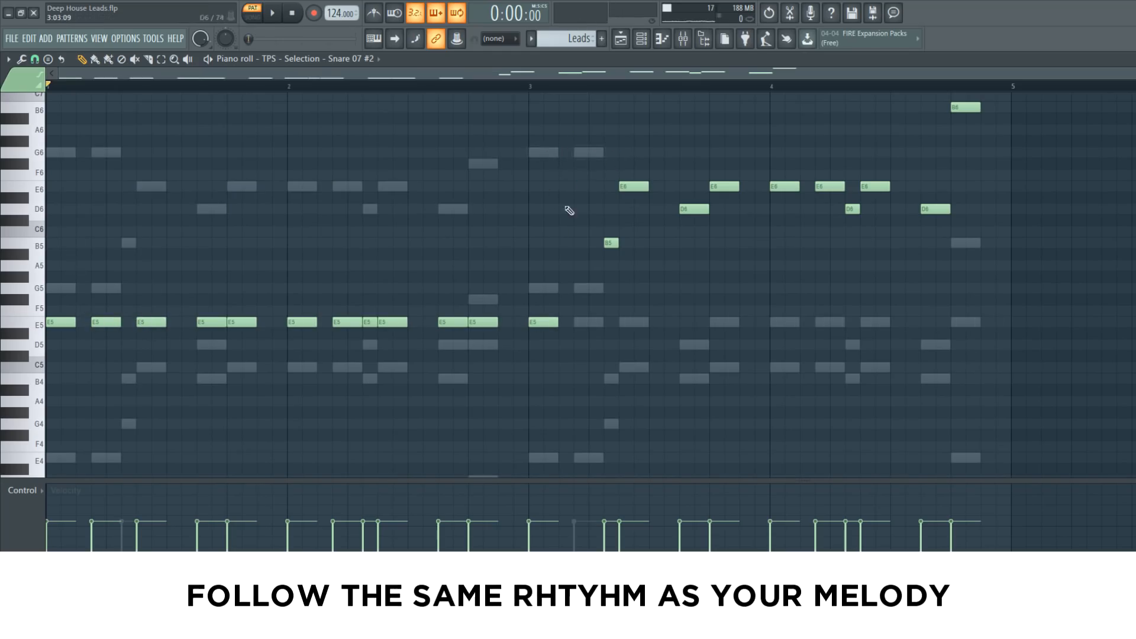
left_click(577, 326)
left_click_drag(611, 243, 611, 322)
key("space")
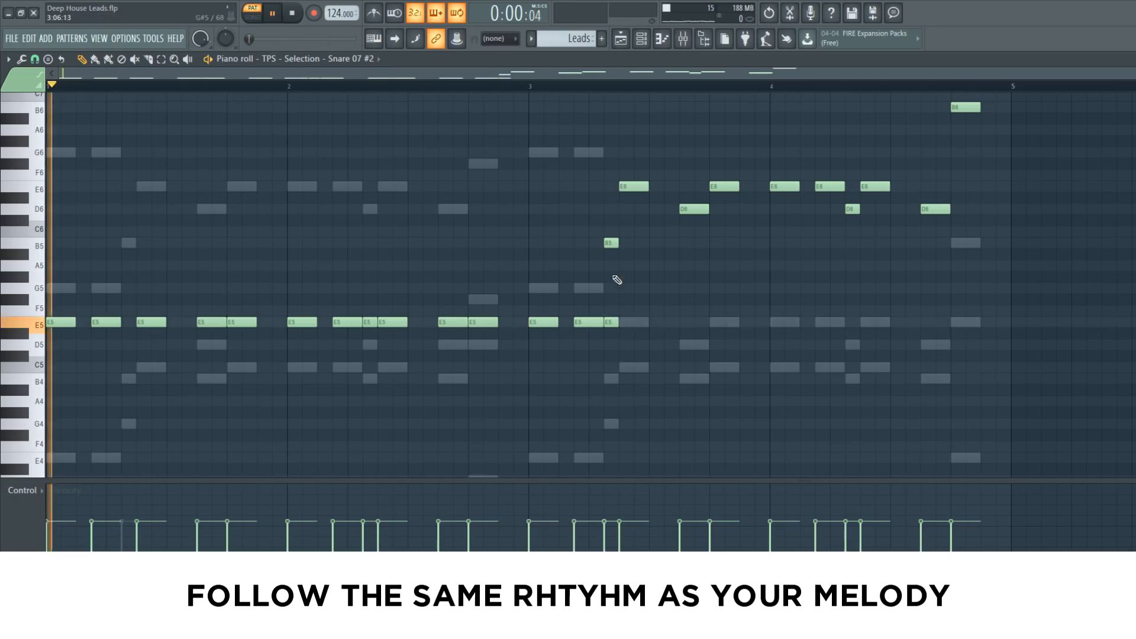
Replace the remaining snare notes of bar 3 with E5 notes at the same rhythm positions.
left_click(630, 323)
right_click(635, 187)
left_click(688, 325)
right_click(696, 210)
left_click(725, 325)
right_click(725, 187)
Bring all the snare notes in bar 4 onto E5 without changing their rhythm.
left_click(785, 323)
right_click(784, 187)
left_click(830, 323)
right_click(830, 187)
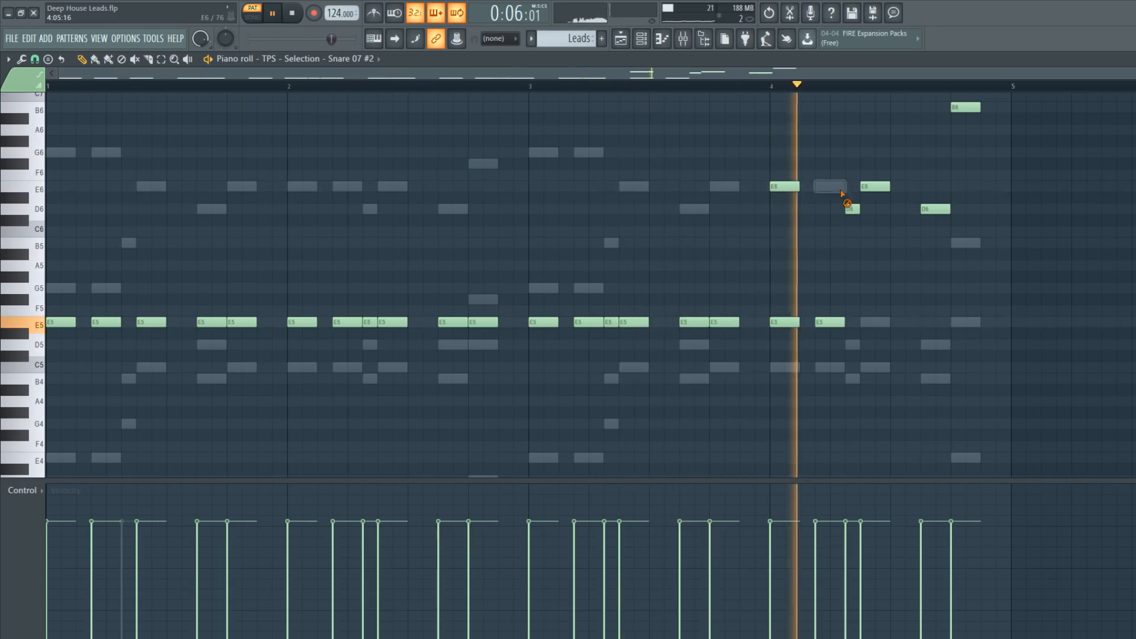
left_click_drag(875, 187, 875, 322)
left_click_drag(852, 209, 855, 315)
left_click_drag(934, 210, 931, 322)
left_click_drag(965, 108, 962, 323)
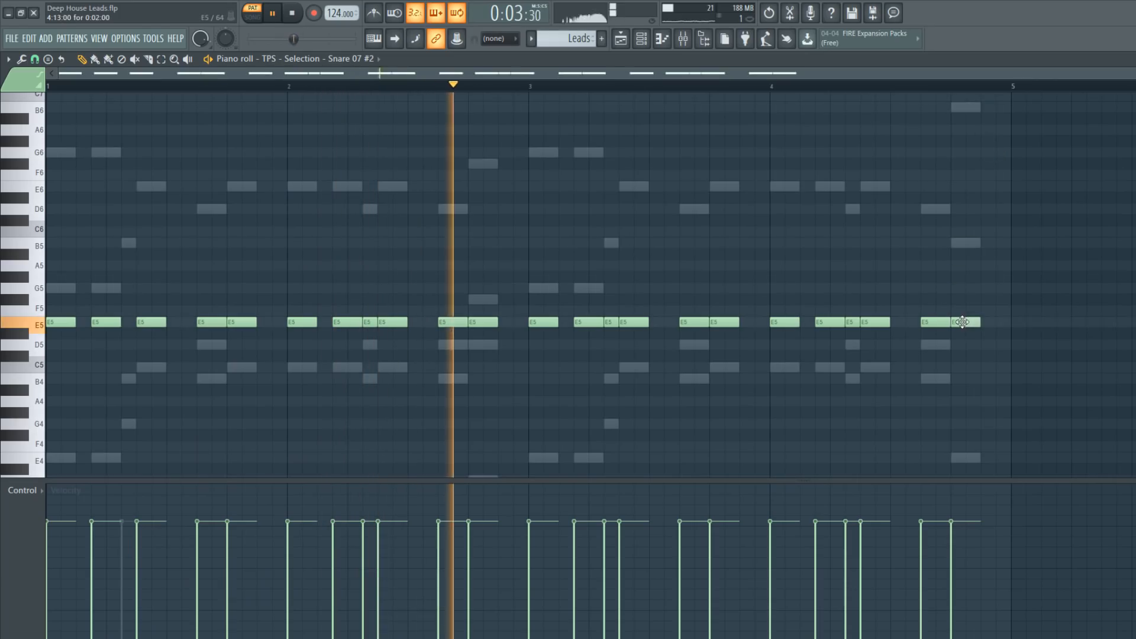
Add a 3x Osc channel holding a copy of the snare's note pattern, and mute the snare channel.
left_click(683, 40)
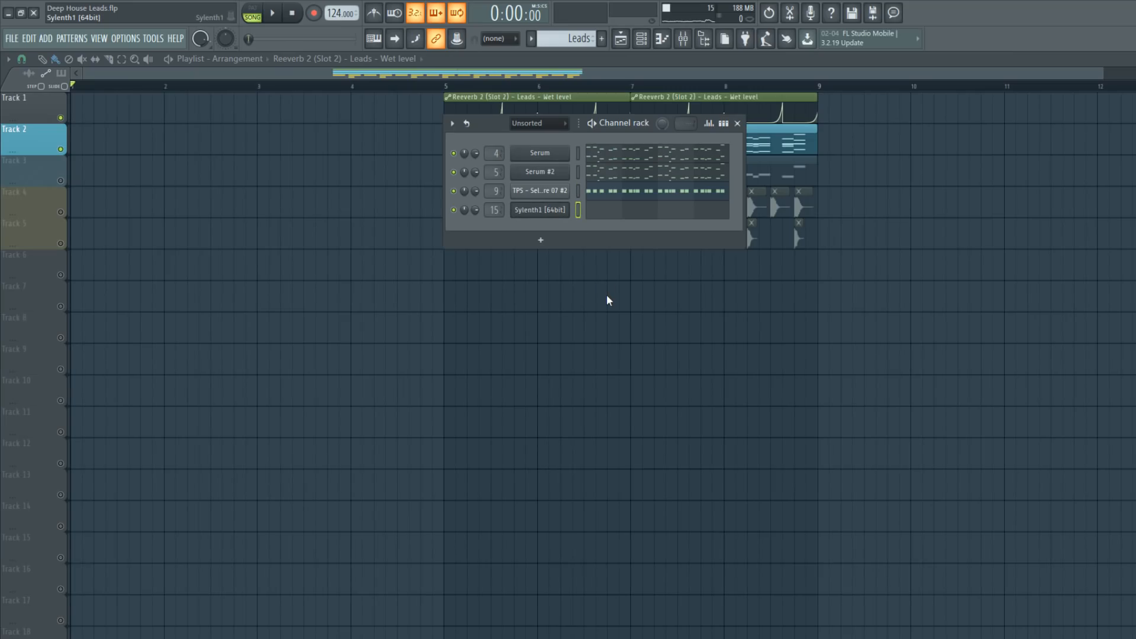
left_click(607, 296)
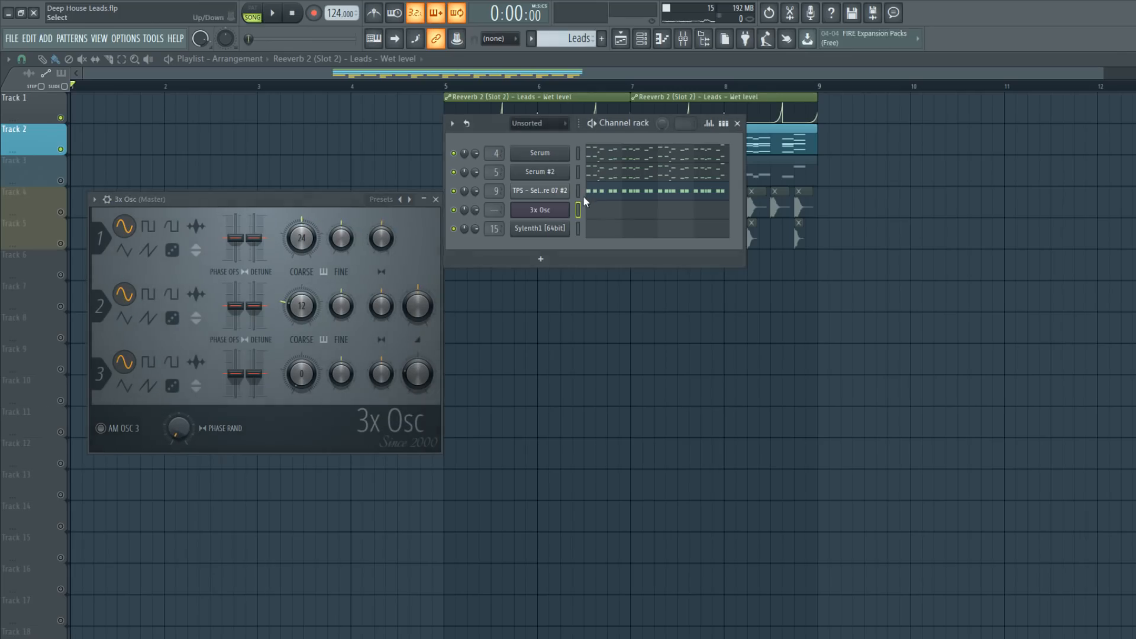
left_click(579, 210)
key("ctrl+v")
left_click(454, 192)
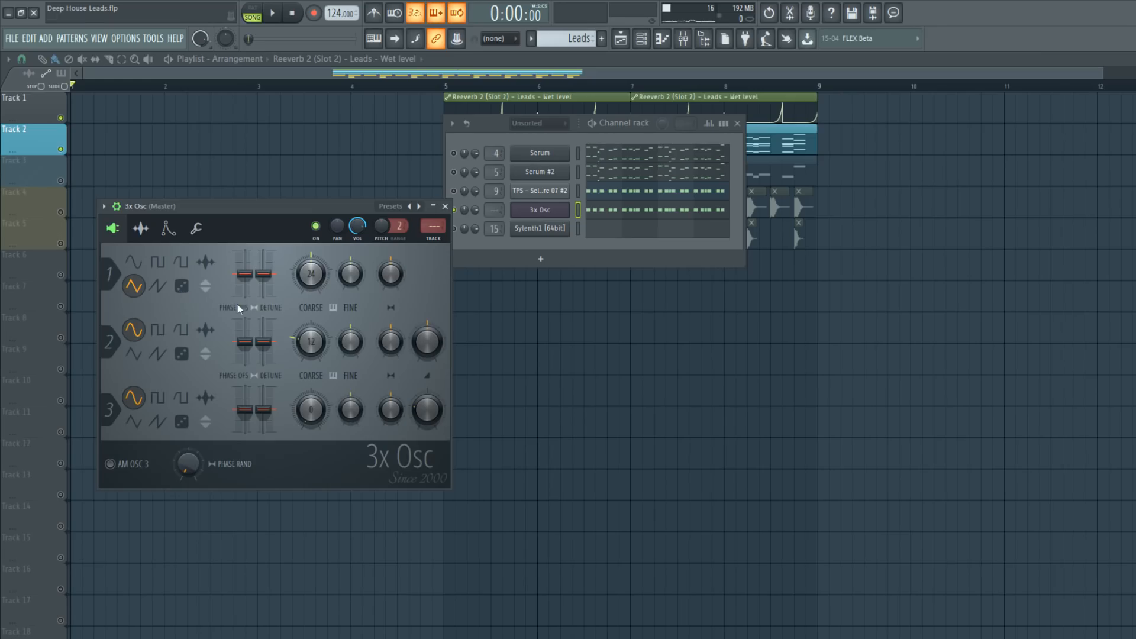
Set all three 3x Osc oscillators to the noise waveform.
left_click(182, 288)
left_click(133, 262)
left_click(182, 286)
left_click(182, 353)
left_click(181, 421)
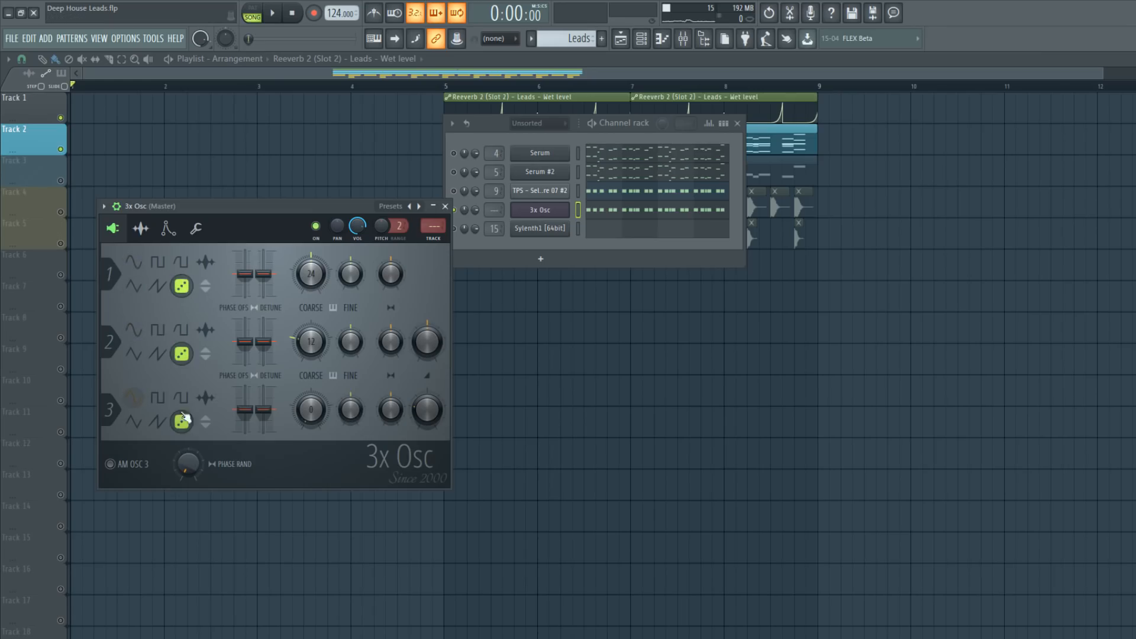
Reduce the attack time of the 3x Osc volume envelope to zero and audition the pattern.
left_click(167, 230)
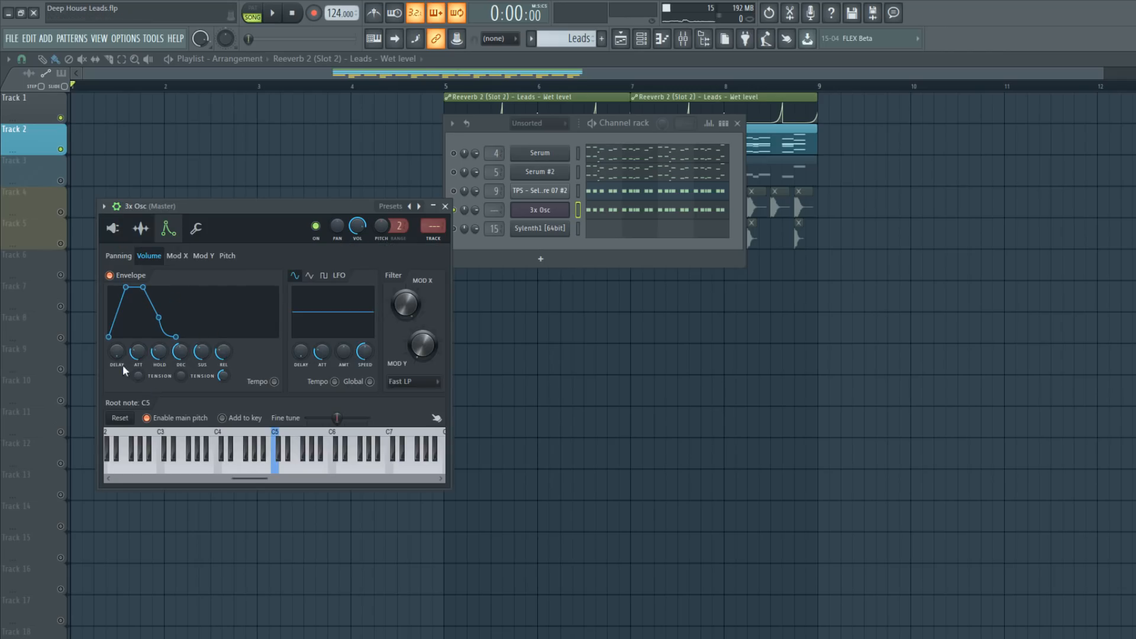
mouse_move(137, 353)
left_mouse_down()
mouse_move(137, 370)
mouse_move(137, 354)
left_mouse_up()
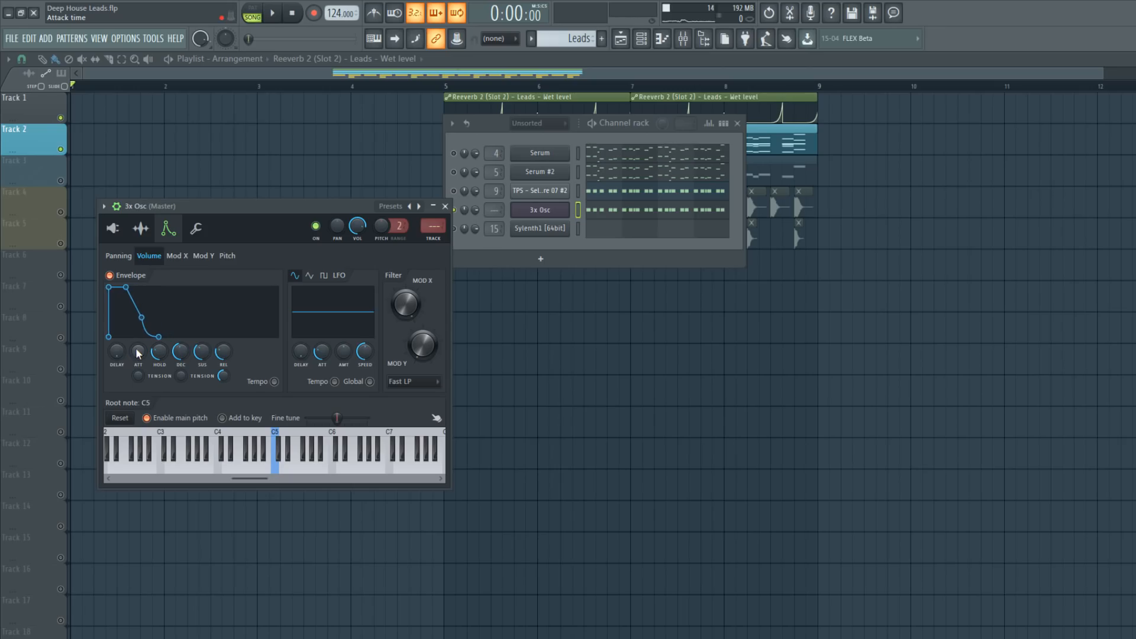
left_click(601, 122)
key("space")
key("space")
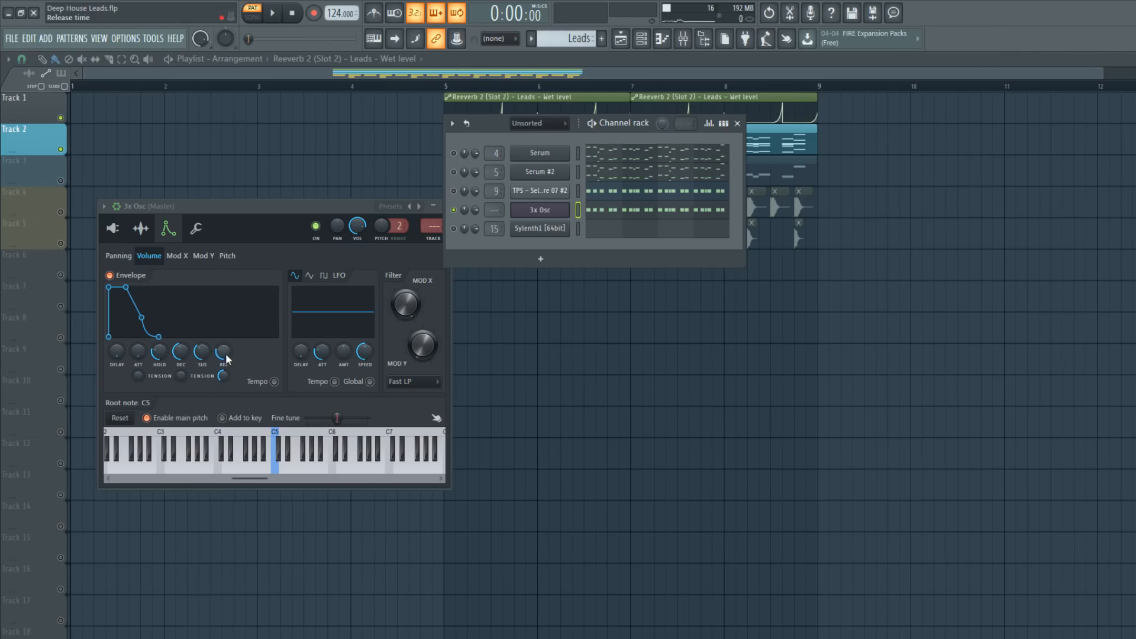
Shorten the 3x Osc volume envelope to a brief noise burst, audition it and select the snare channel.
left_click_drag(226, 355, 179, 359)
key("space")
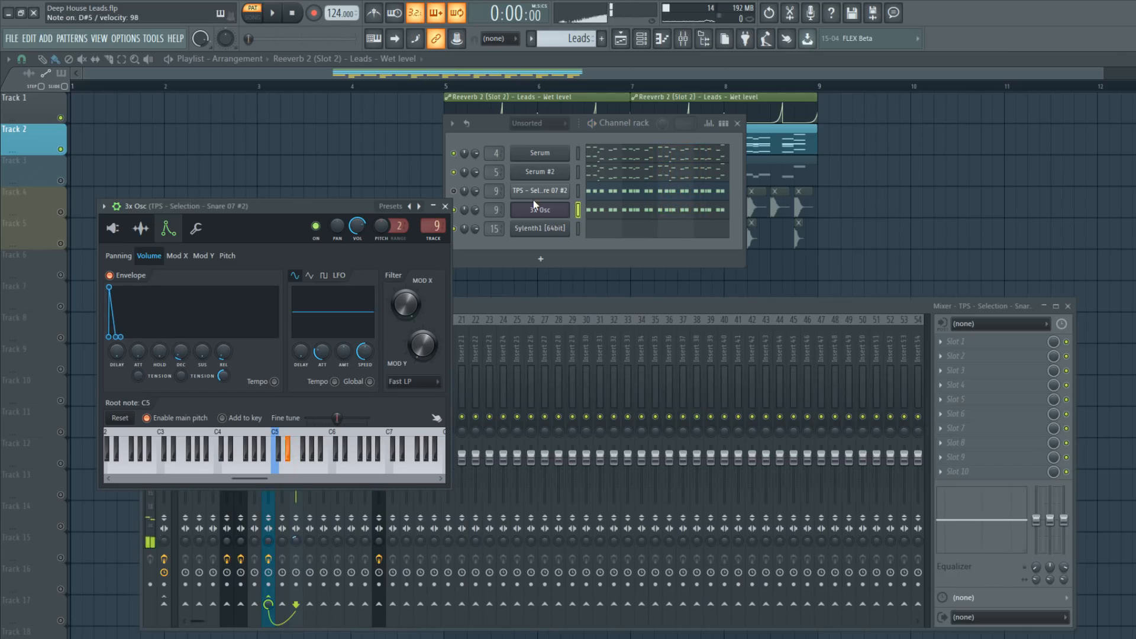
left_click(578, 191)
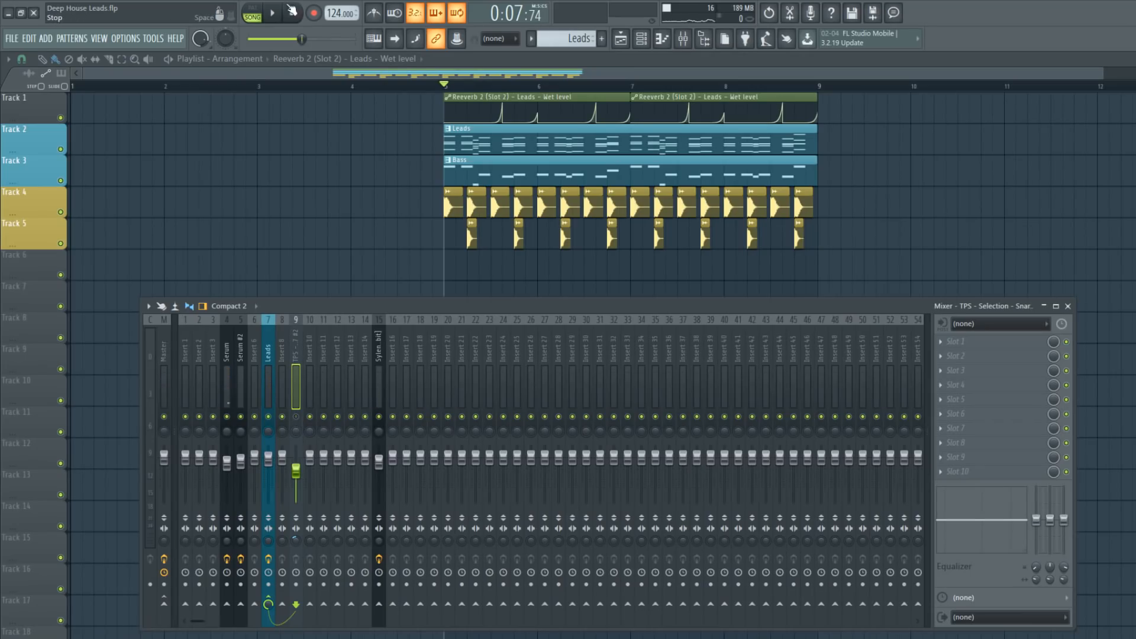
Lower the snare mixer track's level slightly and compare the leads with and without the snare layer.
key("space")
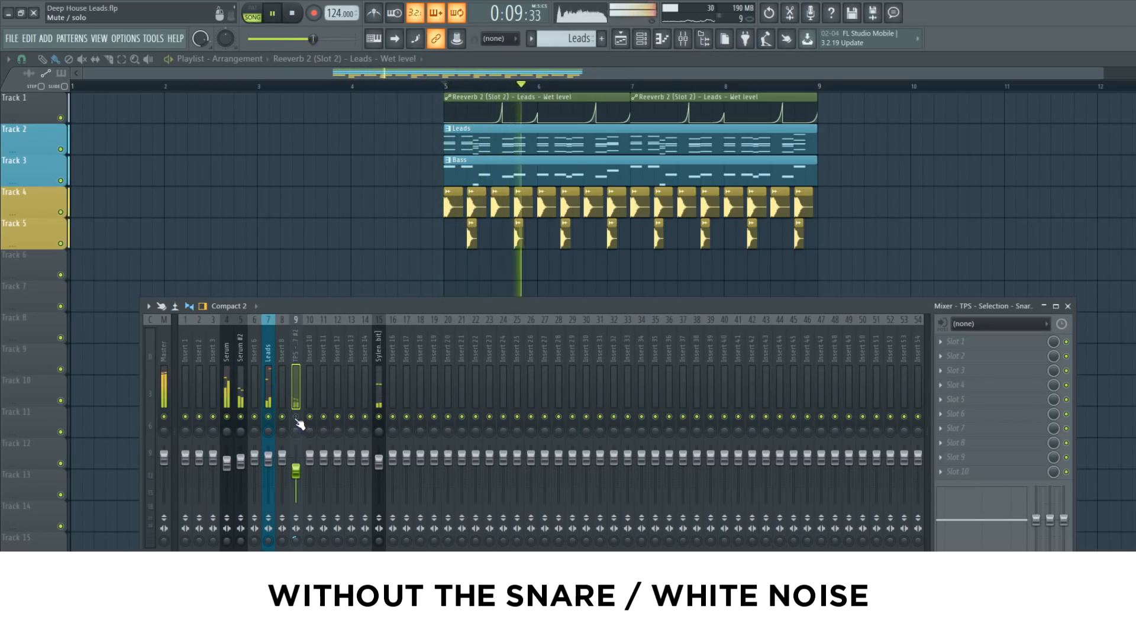
left_click_drag(299, 468, 298, 477)
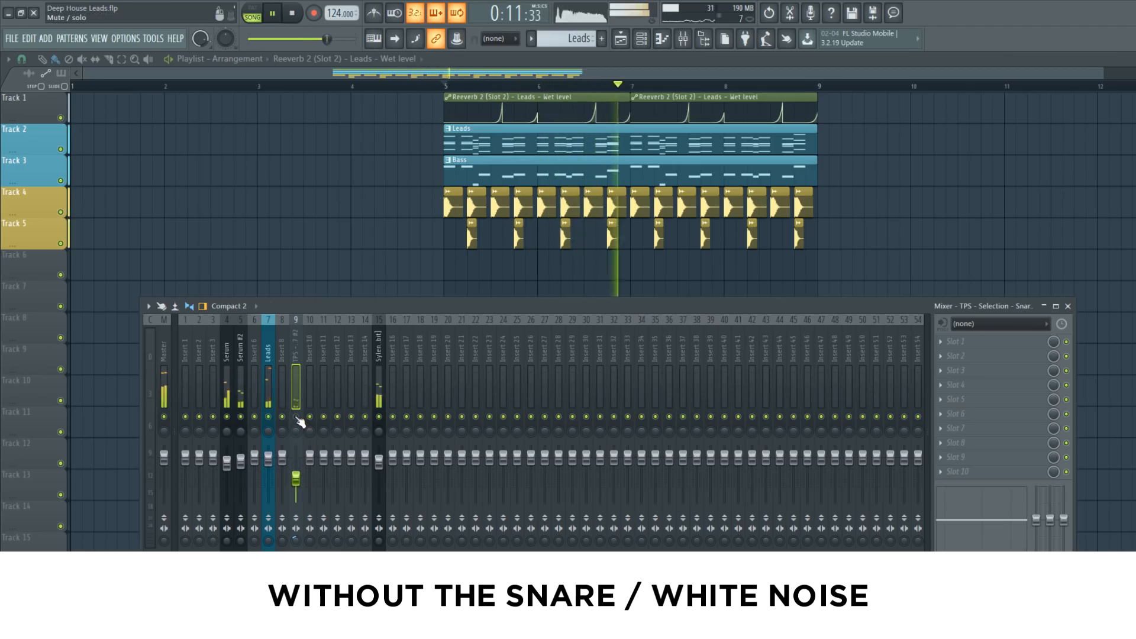
key("space")
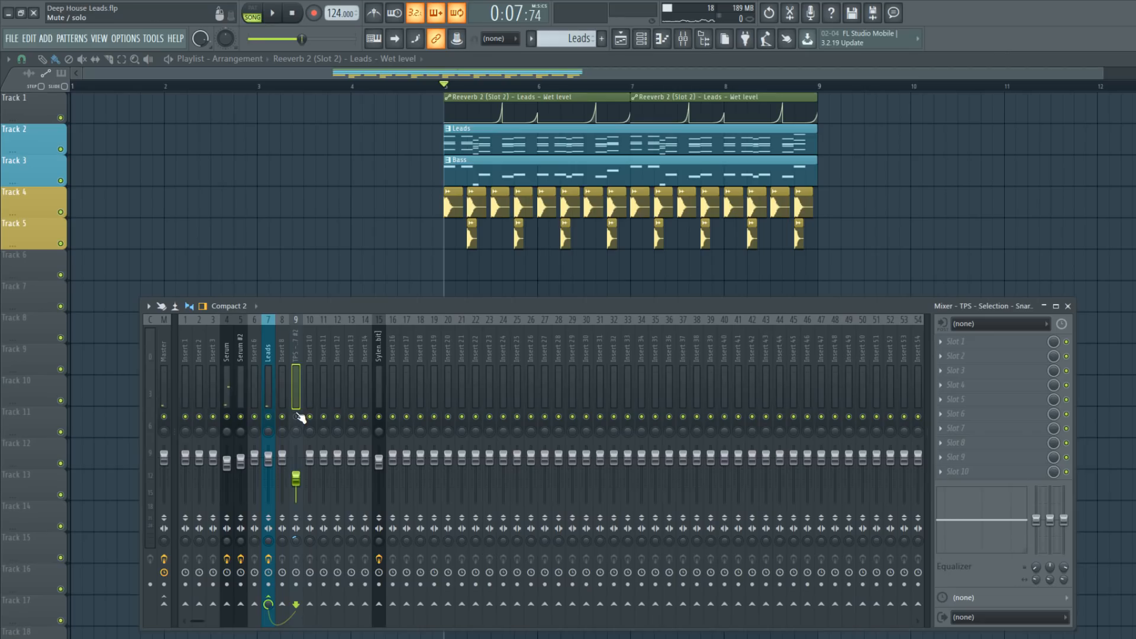
key("space")
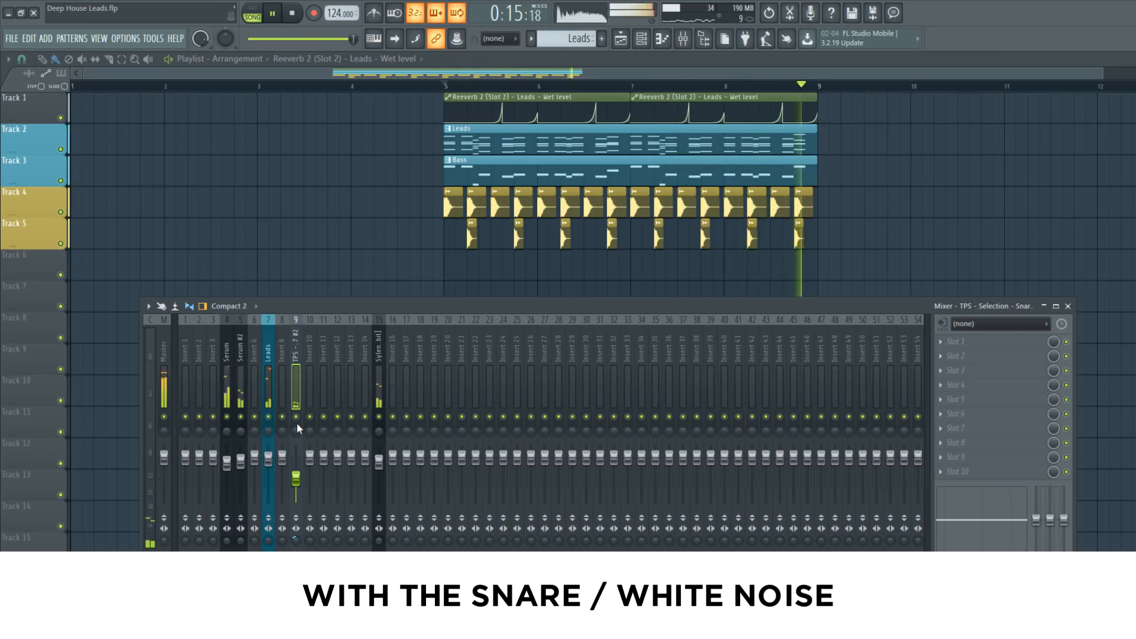
key("space")
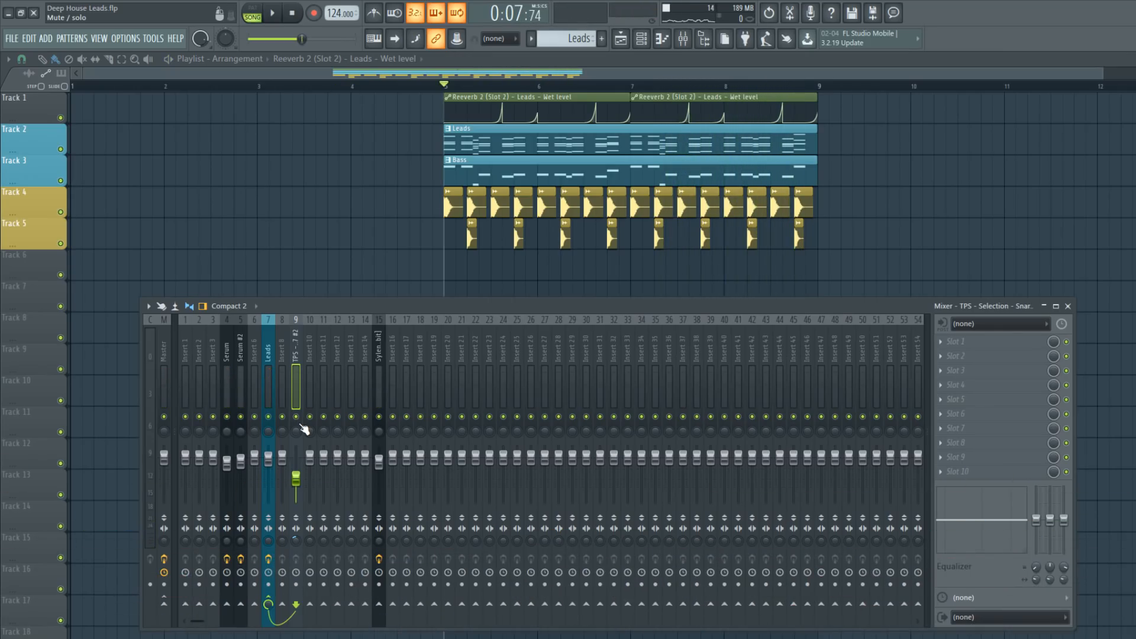